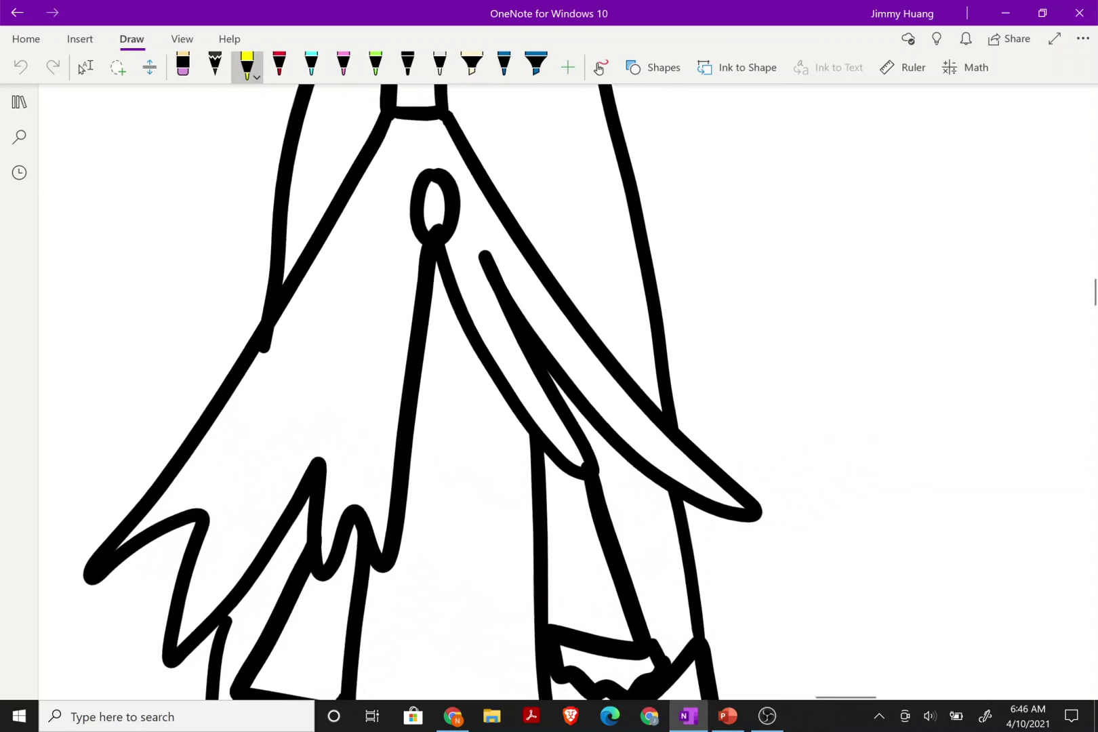
Fill the long outer strip on the right side of the character's cape with yellow, down to its tip
mouse_move(425, 253)
mouse_down()
mouse_move(435, 165)
mouse_move(562, 332)
mouse_up()
drag(453, 234, 546, 353)
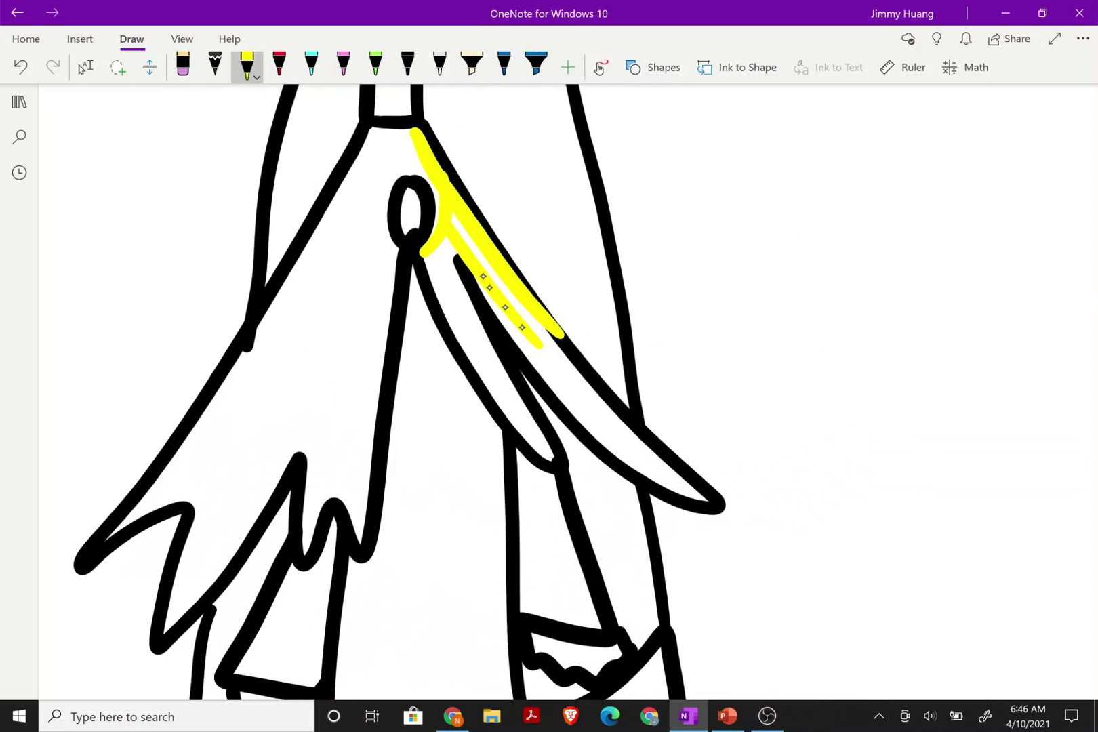
drag(486, 275, 614, 427)
mouse_move(508, 333)
mouse_down()
mouse_move(637, 467)
mouse_move(603, 427)
mouse_up()
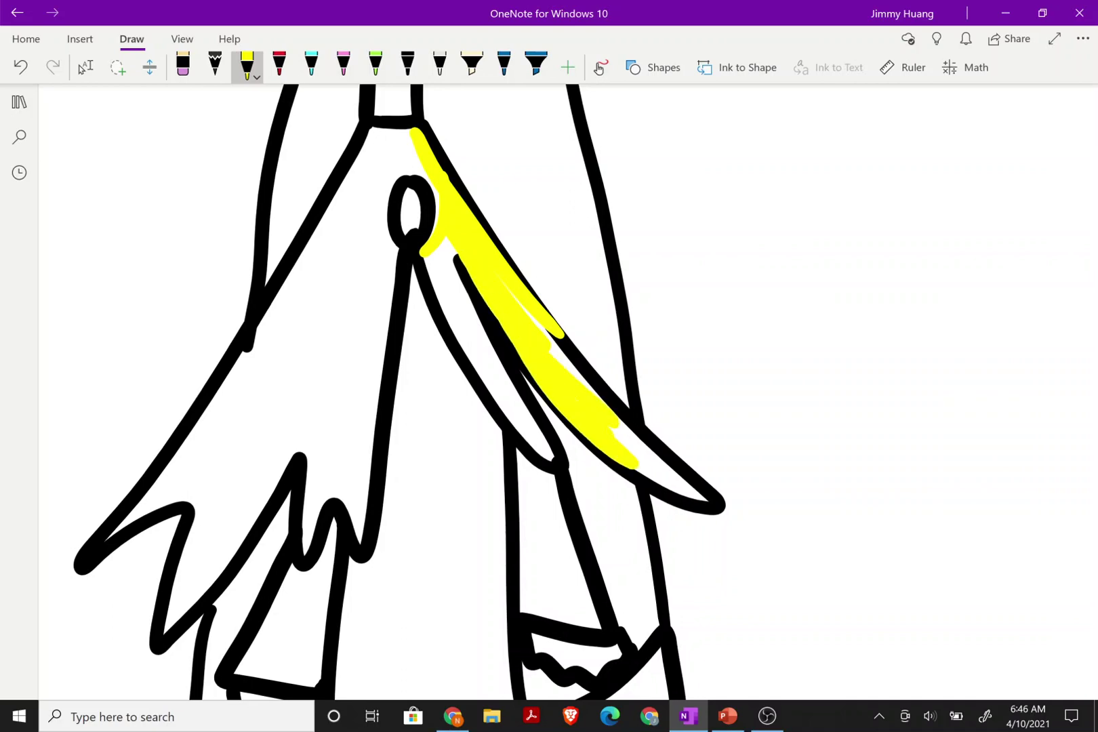
drag(508, 295, 620, 427)
mouse_move(562, 343)
mouse_down()
mouse_move(652, 454)
mouse_move(715, 505)
mouse_up()
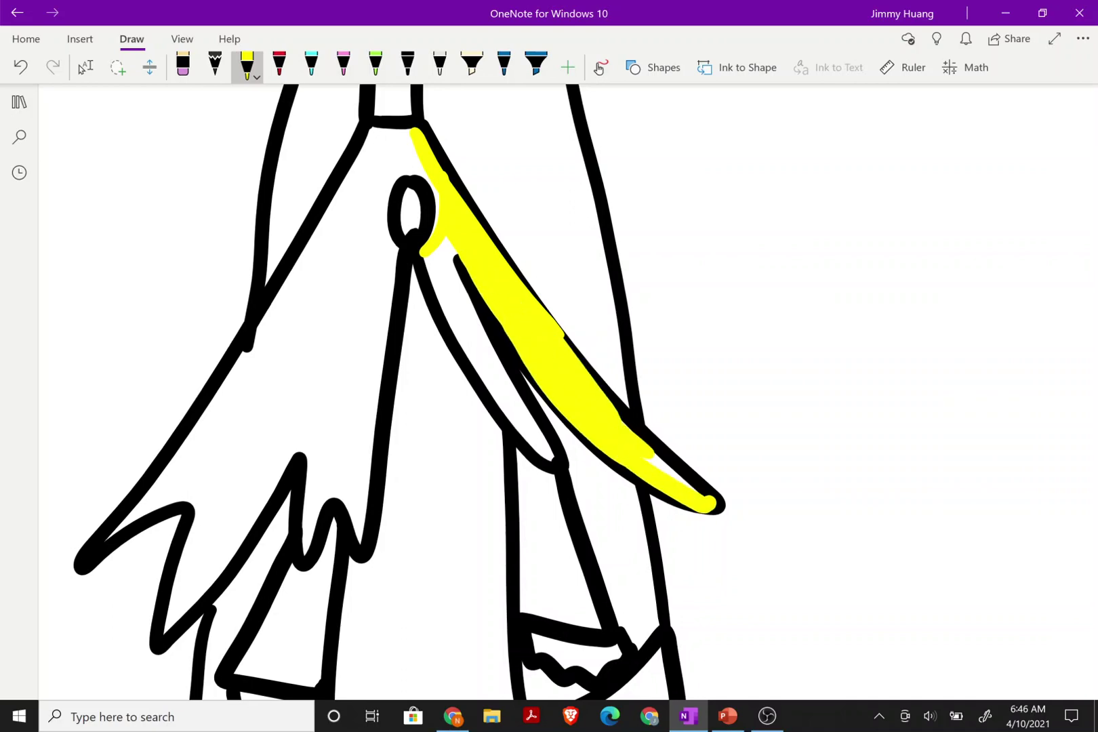
drag(601, 411, 678, 478)
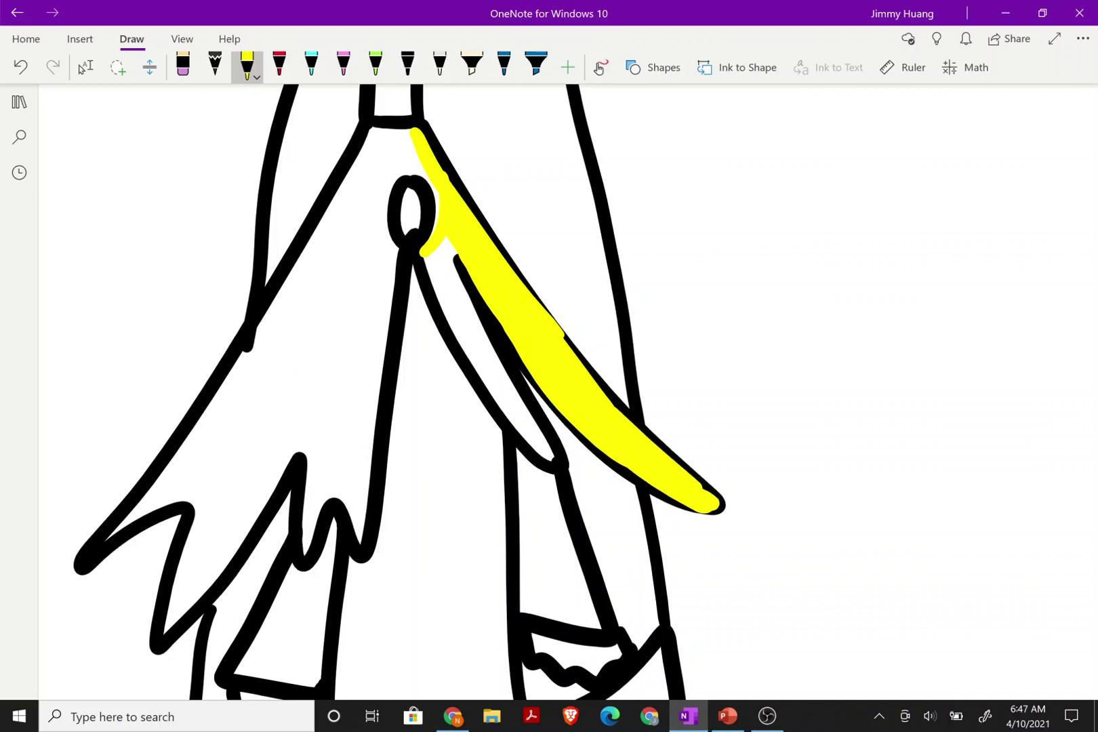
Retrace the upper and lower edges of the cape's yellow outer strip with a black outline
click(407, 66)
mouse_move(418, 130)
mouse_down()
mouse_move(491, 252)
mouse_move(718, 505)
mouse_up()
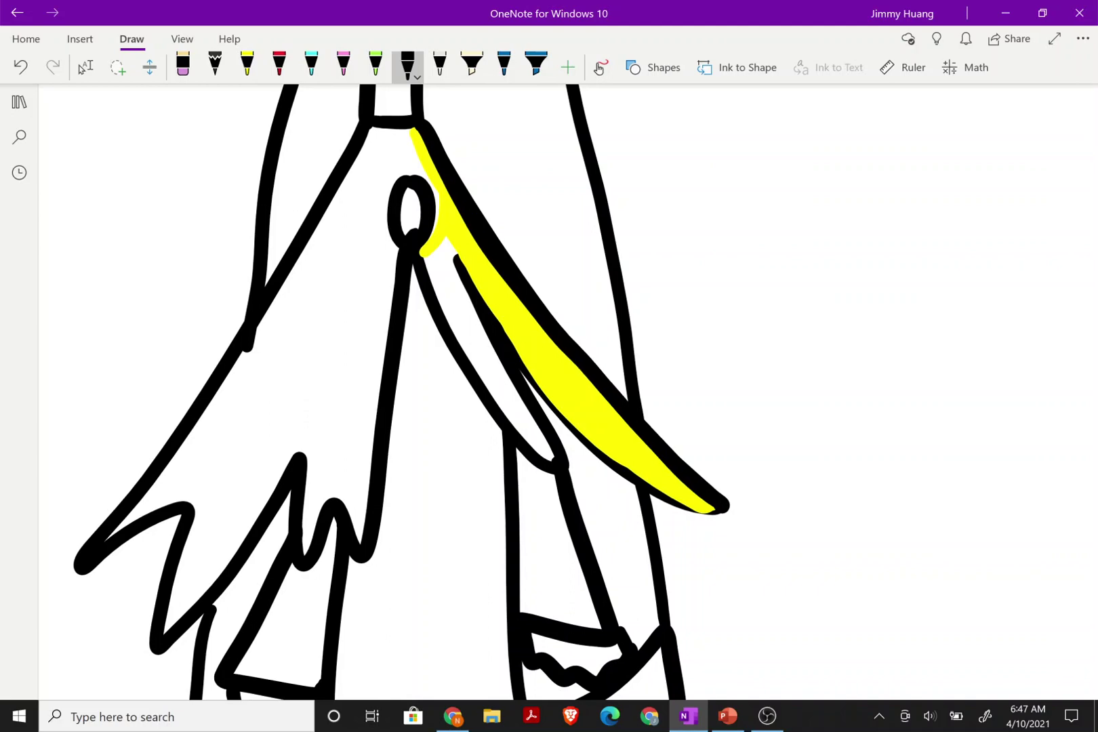
mouse_move(463, 265)
mouse_down()
mouse_move(543, 393)
mouse_move(634, 467)
mouse_move(720, 513)
mouse_move(712, 506)
mouse_up()
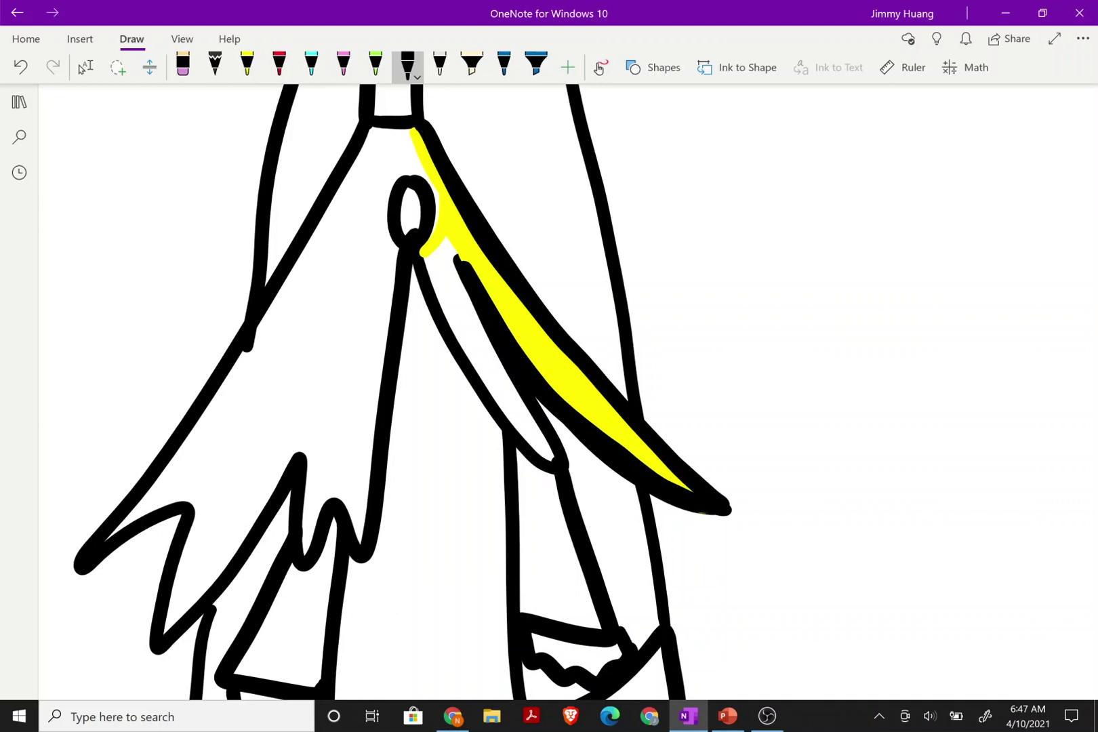
Fill the cape's shorter inner strip beside the clasp with yellow, undoing the stray stroke that crosses the outline near the neck
click(247, 65)
drag(434, 253, 553, 458)
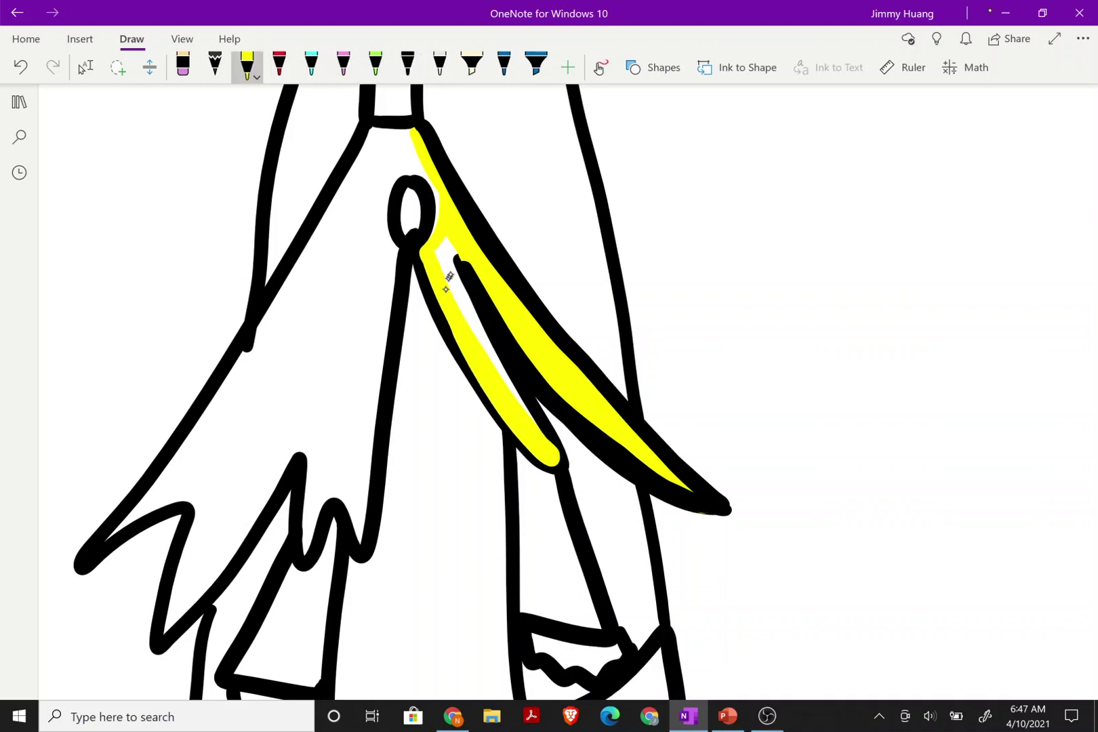
mouse_move(444, 246)
mouse_down()
mouse_move(498, 367)
mouse_move(441, 247)
mouse_move(436, 130)
mouse_up()
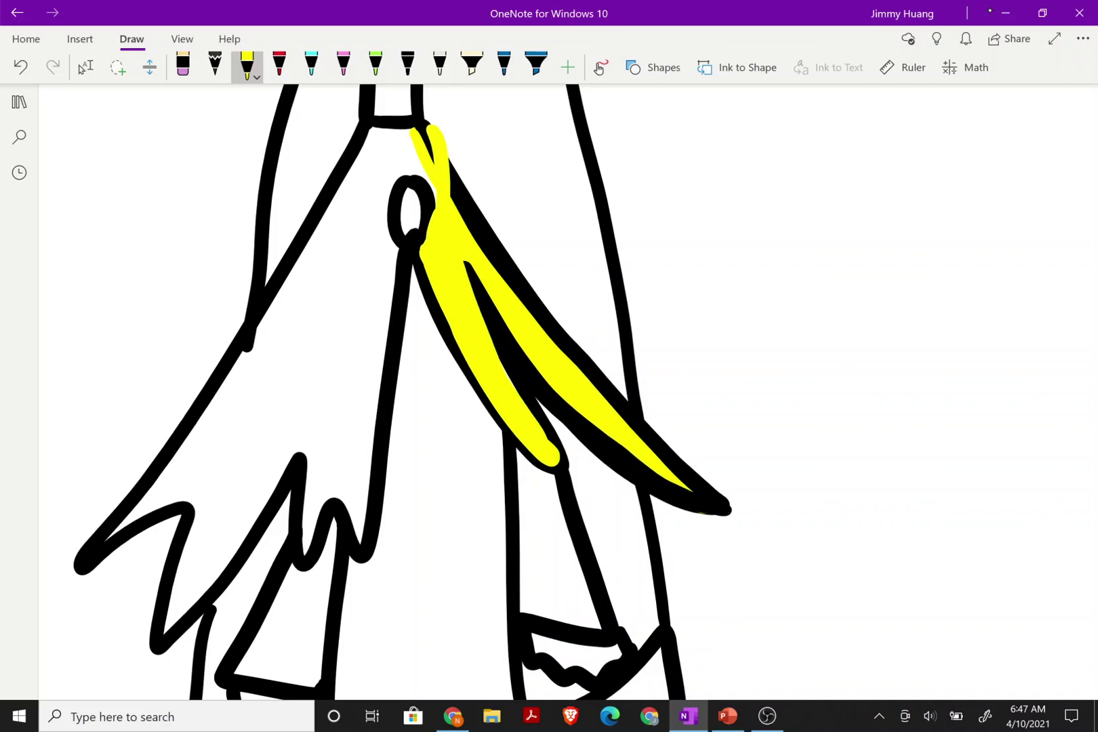
key(ctrl+z)
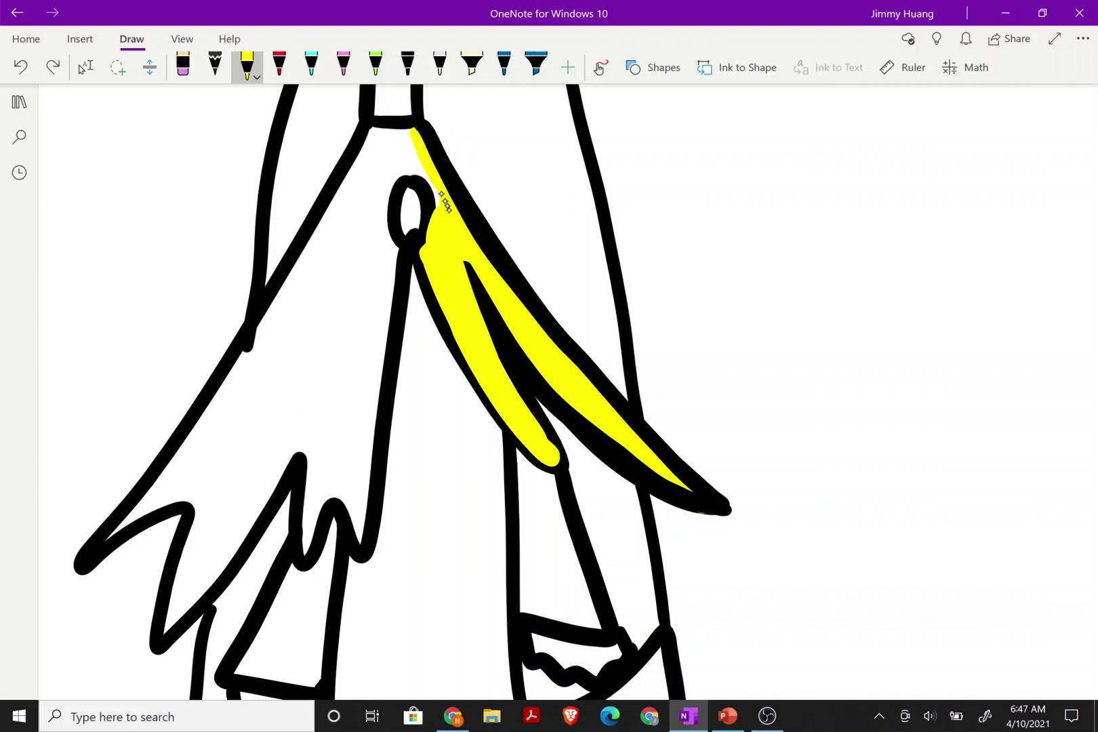
Colour the borders, jagged hem and upper part of the cape's large left section yellow, working around the oval clasp
mouse_move(434, 200)
mouse_down()
mouse_move(398, 148)
mouse_move(363, 552)
mouse_move(324, 453)
mouse_up()
mouse_move(332, 498)
mouse_down()
mouse_move(301, 559)
mouse_move(307, 407)
mouse_move(295, 449)
mouse_move(162, 627)
mouse_move(237, 394)
mouse_up()
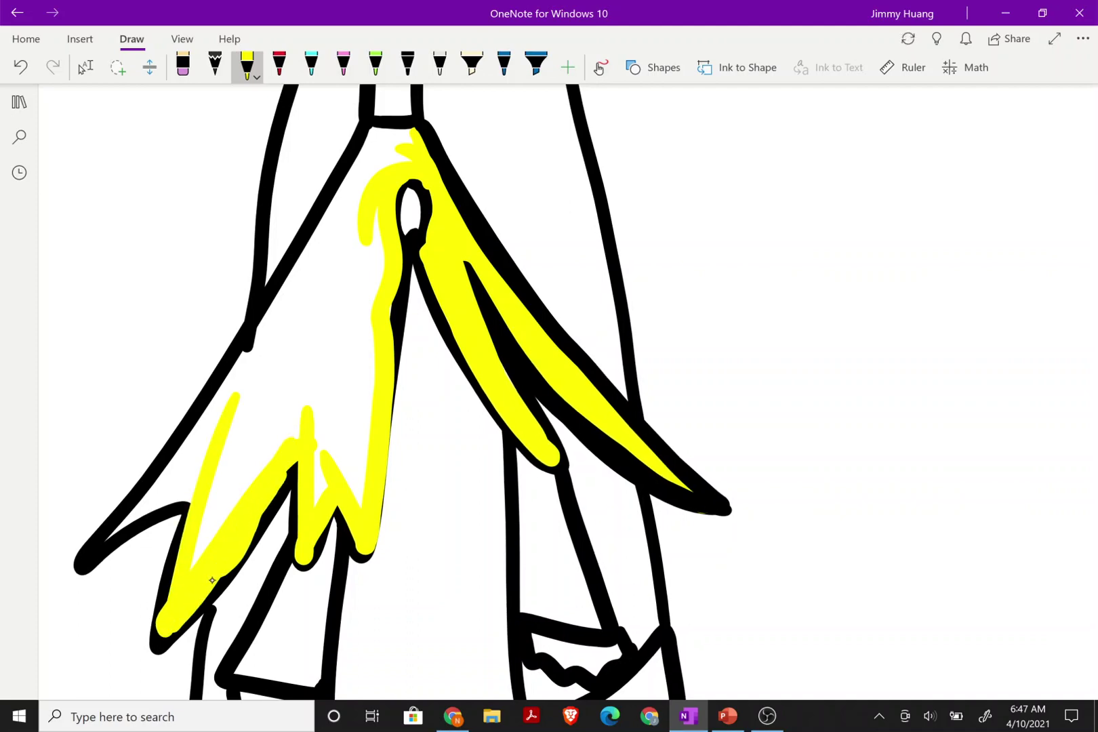
mouse_move(195, 503)
mouse_down()
mouse_move(102, 536)
mouse_move(297, 302)
mouse_up()
drag(365, 137, 242, 338)
mouse_move(399, 142)
mouse_down()
mouse_move(366, 173)
mouse_move(284, 349)
mouse_move(363, 244)
mouse_up()
mouse_move(362, 311)
mouse_down()
mouse_move(376, 214)
mouse_move(370, 390)
mouse_move(343, 413)
mouse_move(319, 486)
mouse_up()
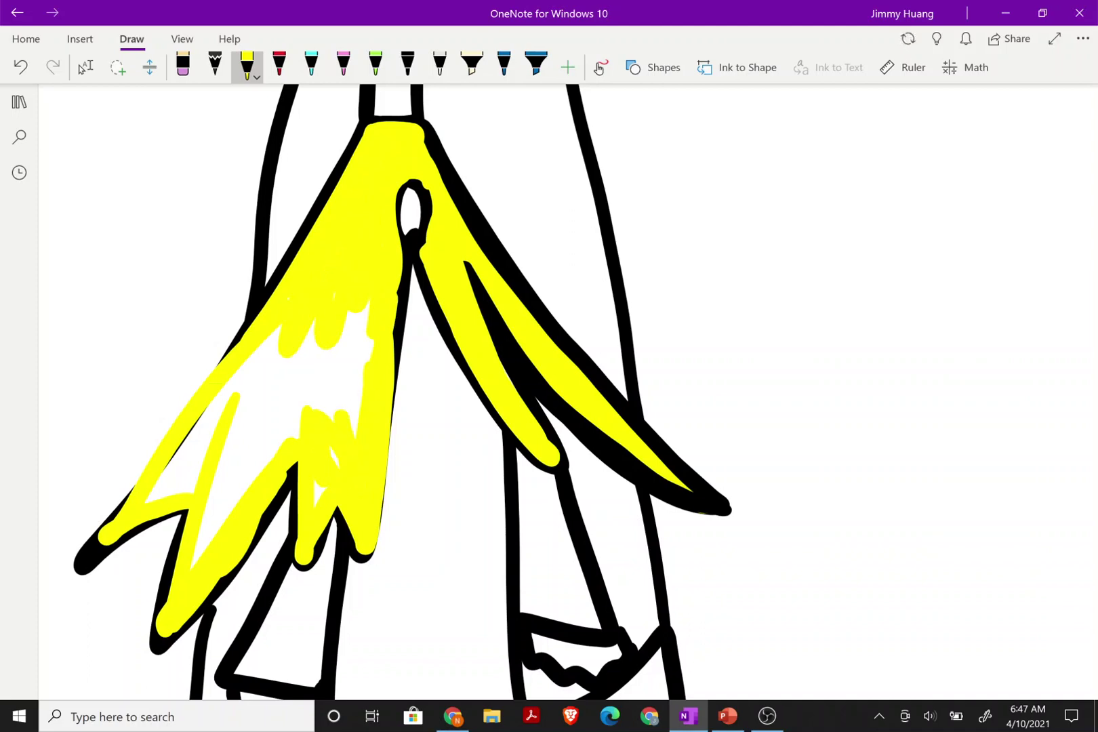
Fill the remaining white gaps in the middle and lower points of the cape's left section with yellow
mouse_move(338, 413)
mouse_down()
mouse_move(356, 376)
mouse_move(346, 373)
mouse_move(352, 318)
mouse_move(318, 369)
mouse_up()
mouse_move(305, 424)
mouse_down()
mouse_move(288, 352)
mouse_move(349, 318)
mouse_move(325, 407)
mouse_up()
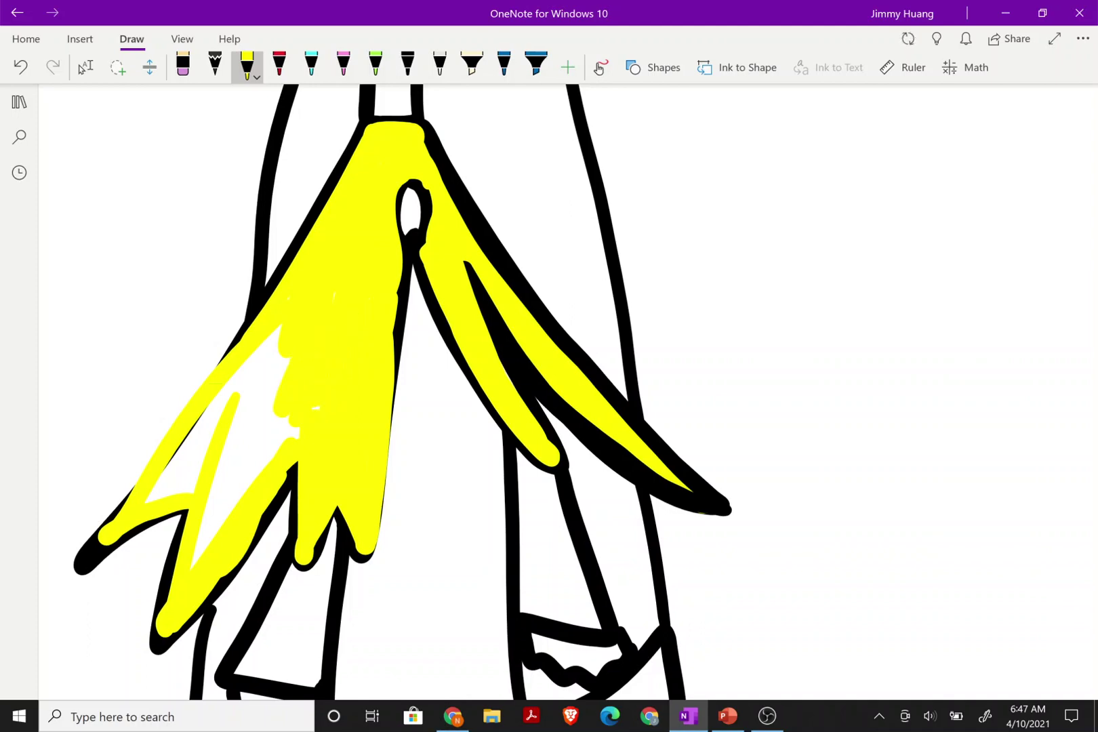
mouse_move(278, 326)
mouse_down()
mouse_move(160, 498)
mouse_move(214, 420)
mouse_move(196, 478)
mouse_up()
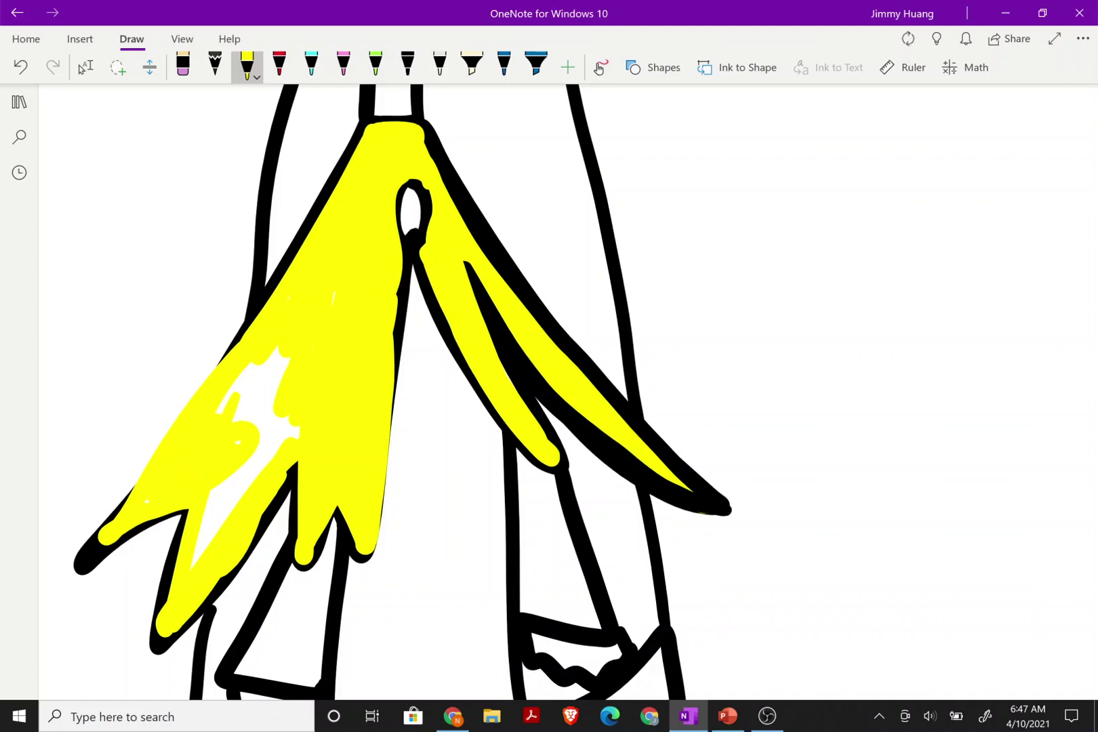
drag(298, 422, 198, 555)
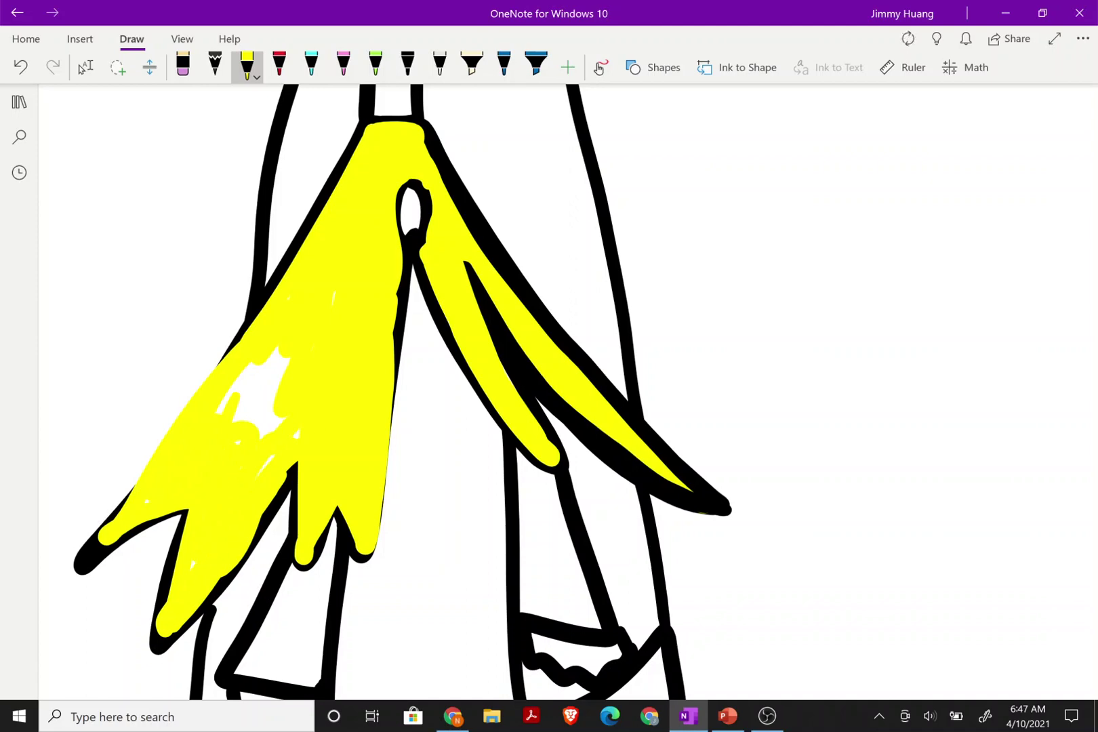
mouse_move(282, 351)
mouse_down()
mouse_move(237, 407)
mouse_move(254, 434)
mouse_up()
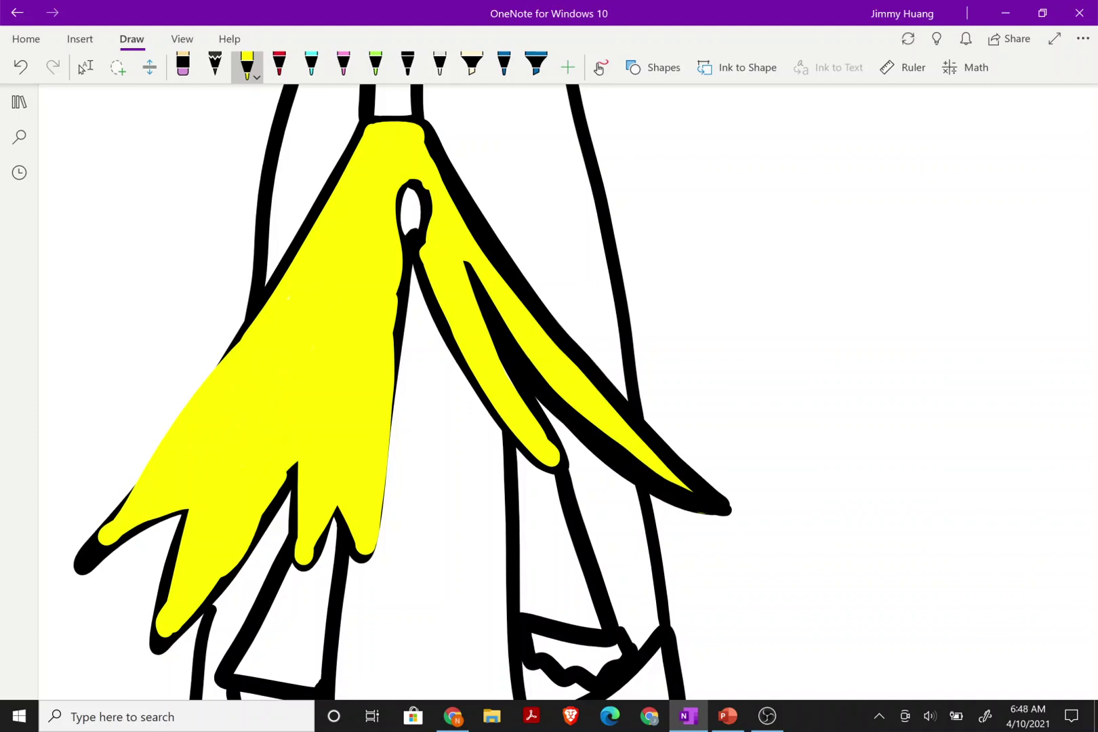
click(407, 64)
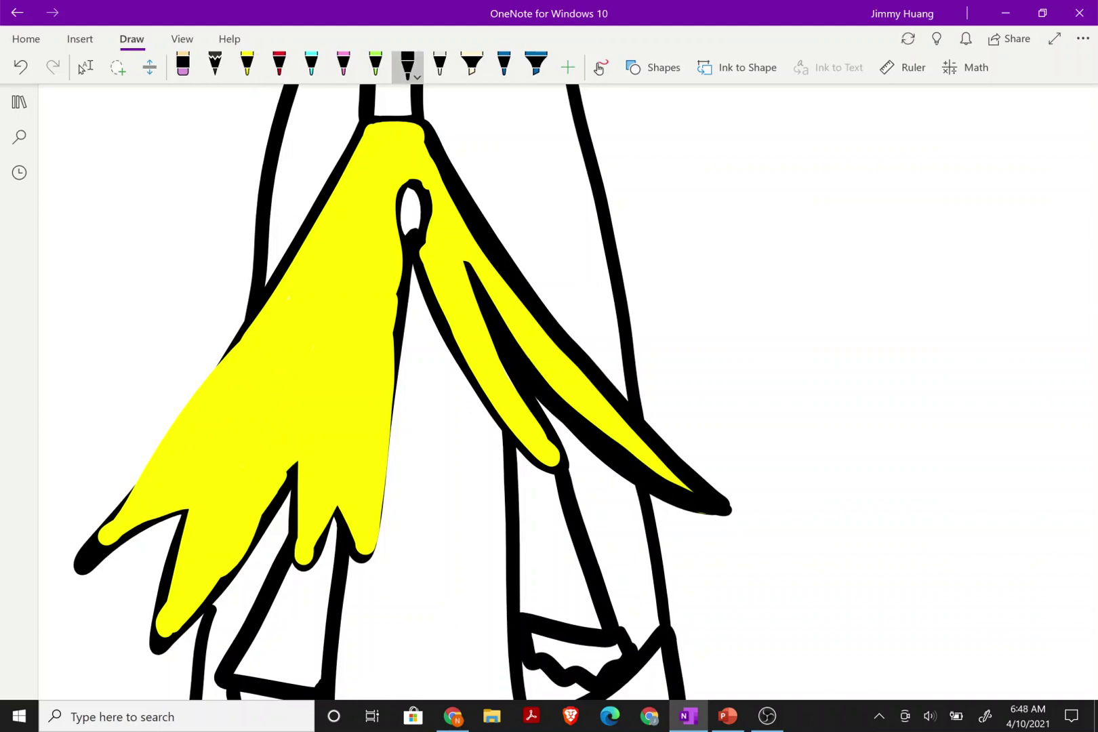
drag(249, 328, 80, 546)
click(85, 67)
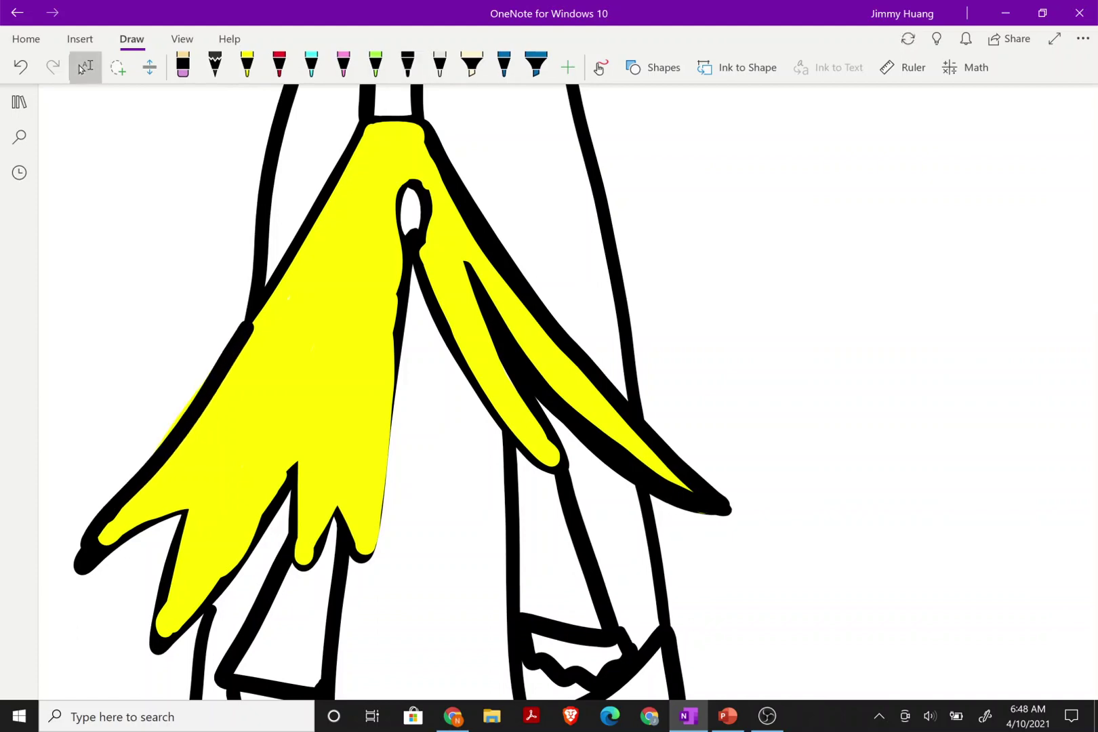
key(ctrl+z)
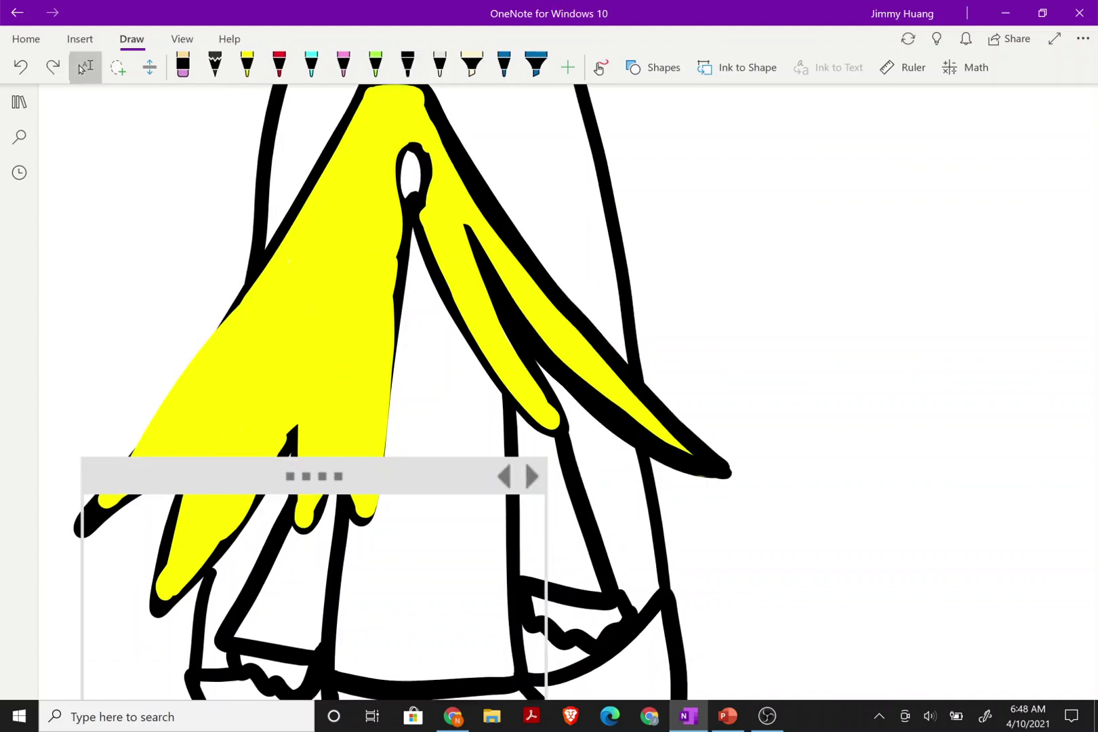
click(125, 297)
Retrace the outer edge, jagged hem and inner edge of the cape's left section in black
drag(141, 399, 304, 326)
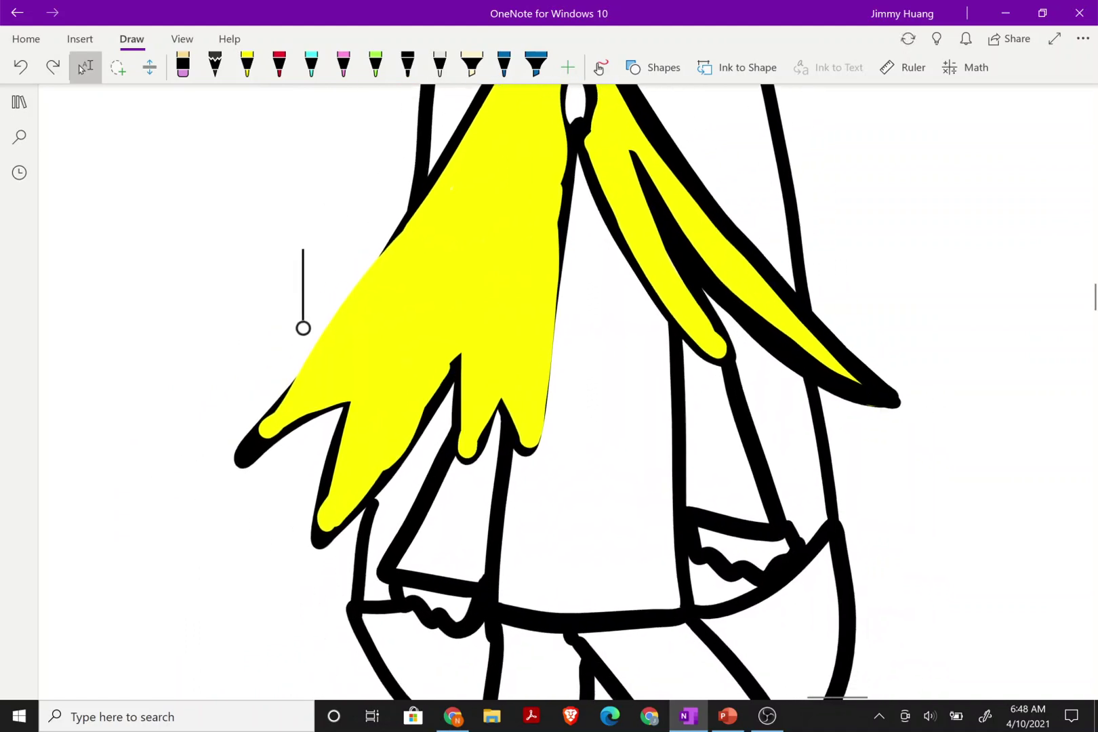
click(408, 65)
mouse_move(434, 182)
mouse_down()
mouse_move(260, 436)
mouse_move(355, 392)
mouse_move(320, 508)
mouse_move(324, 542)
mouse_up()
mouse_move(456, 357)
mouse_down()
mouse_move(440, 405)
mouse_move(325, 535)
mouse_up()
mouse_move(454, 374)
mouse_down()
mouse_move(462, 461)
mouse_move(505, 378)
mouse_move(530, 451)
mouse_up()
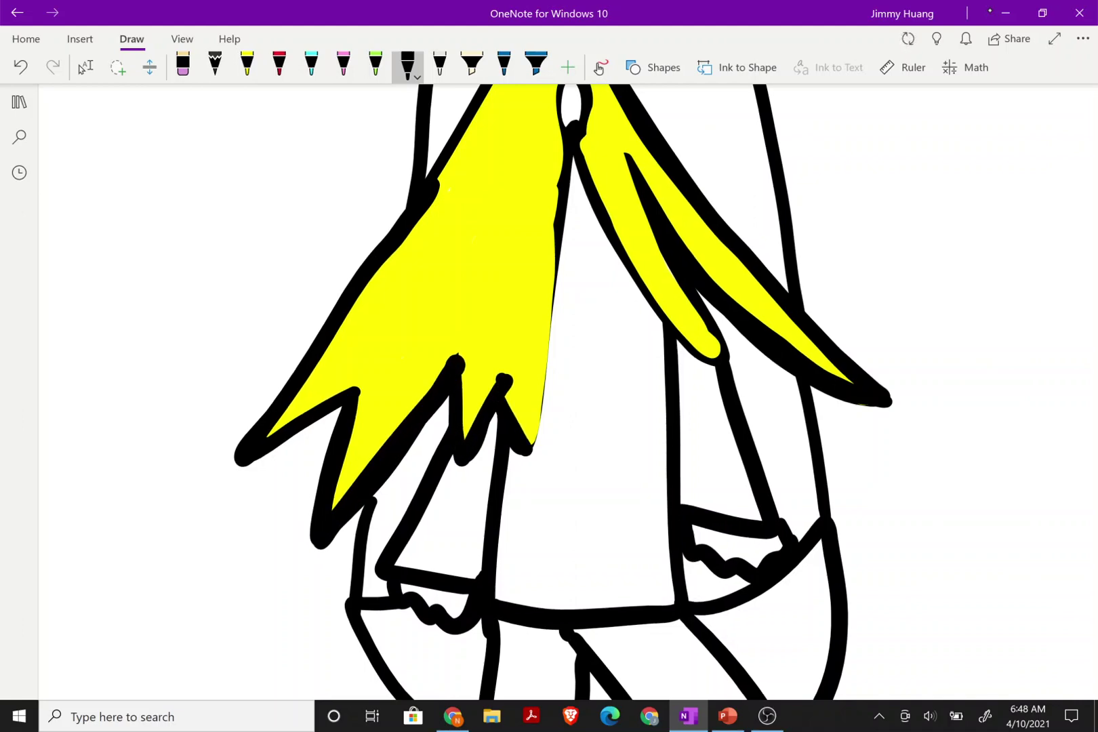
drag(568, 142, 532, 456)
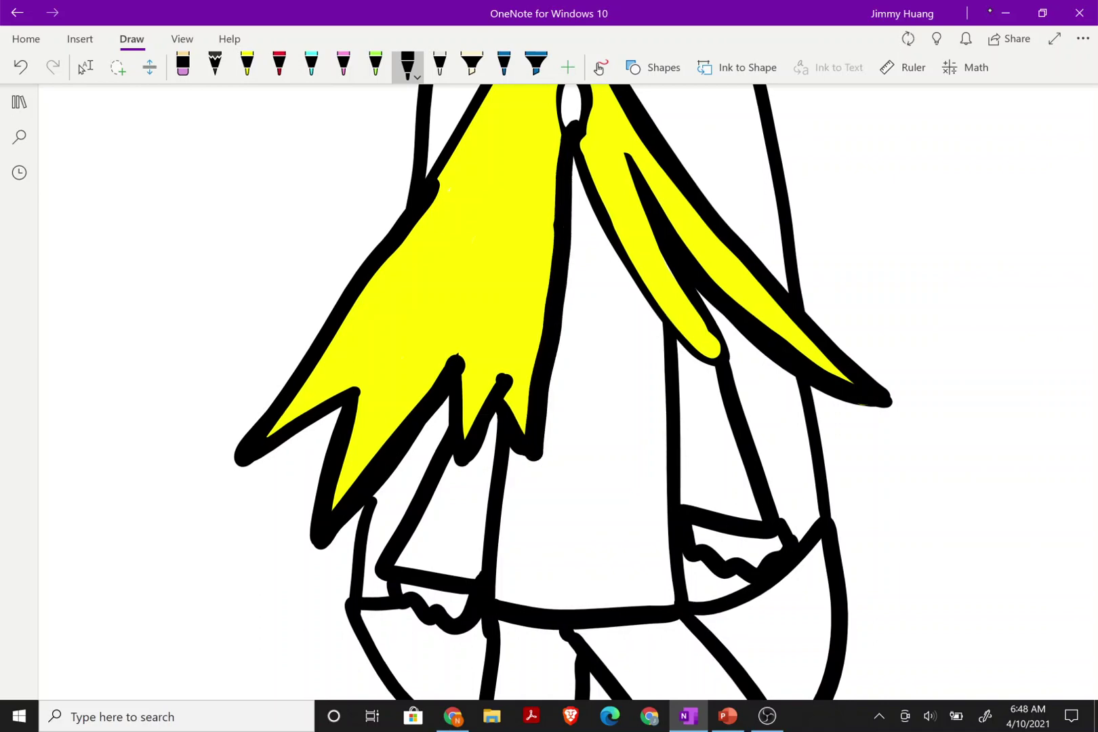
Thicken the oval clasp's ring in black and retrace the edges of the cape's inner strip below it
scroll(548, 392, down, 1)
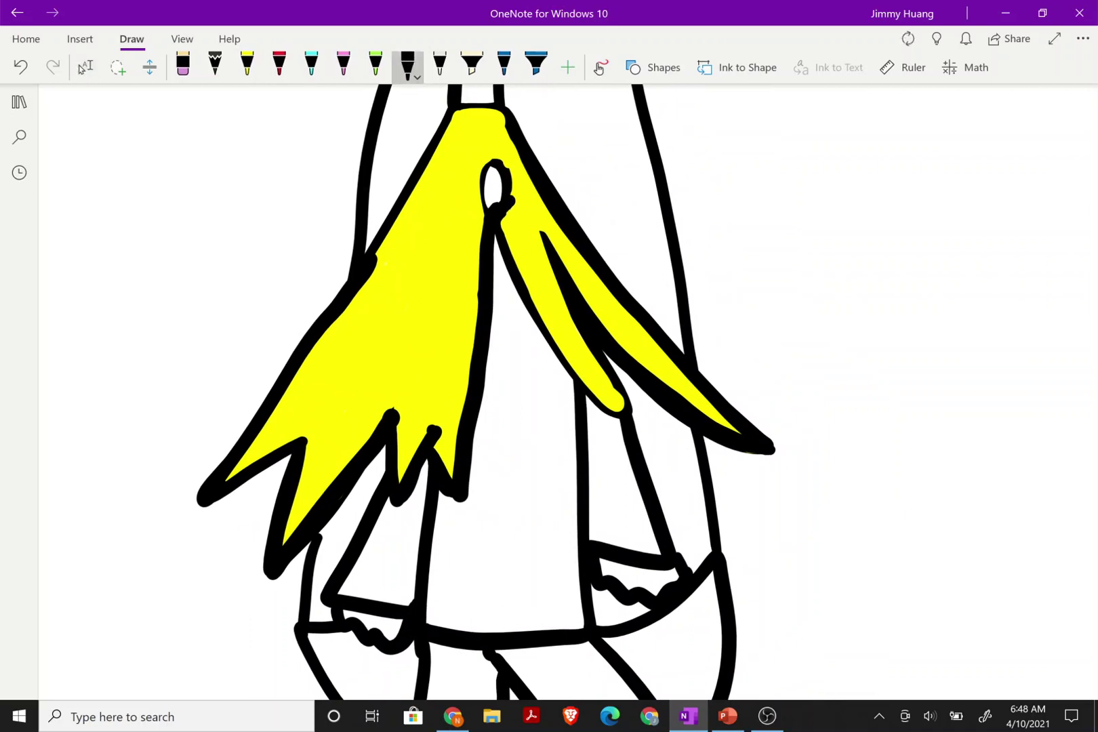
mouse_move(509, 208)
mouse_down()
mouse_move(485, 161)
mouse_move(489, 209)
mouse_move(502, 156)
mouse_up()
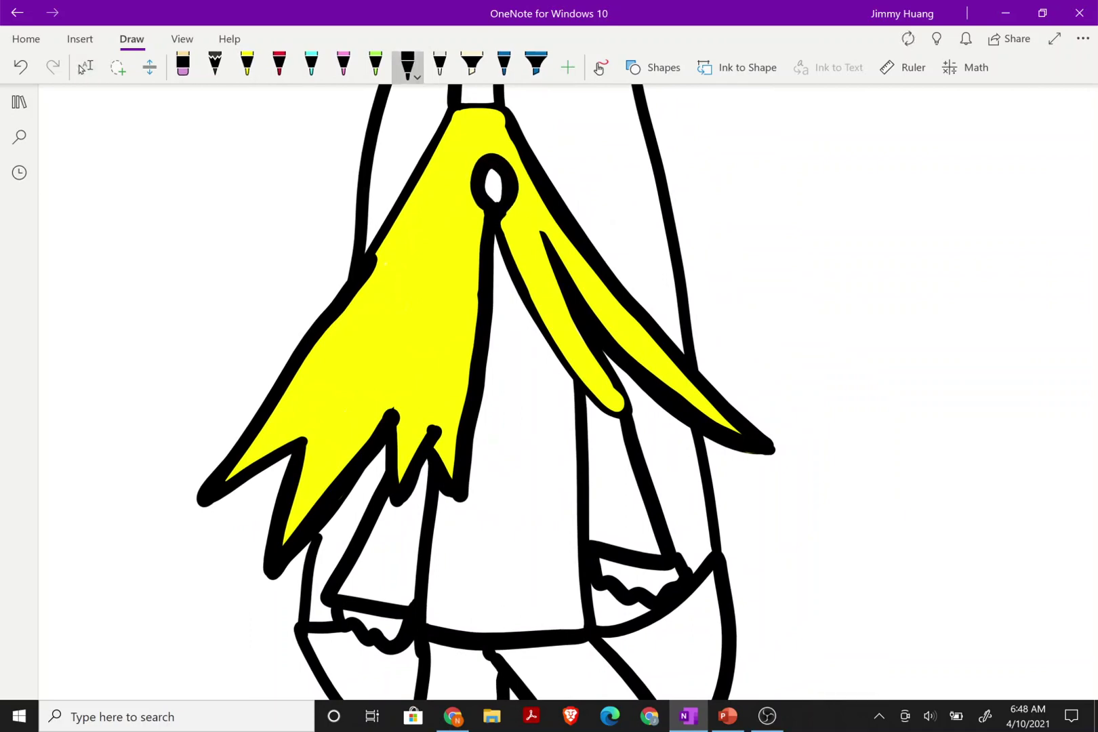
mouse_move(499, 218)
mouse_down()
mouse_move(556, 347)
mouse_move(613, 412)
mouse_move(545, 252)
mouse_up()
Colour the exposed forehead and the nose area between the glasses lenses with the beige highlighter
scroll(568, 392, up, 5)
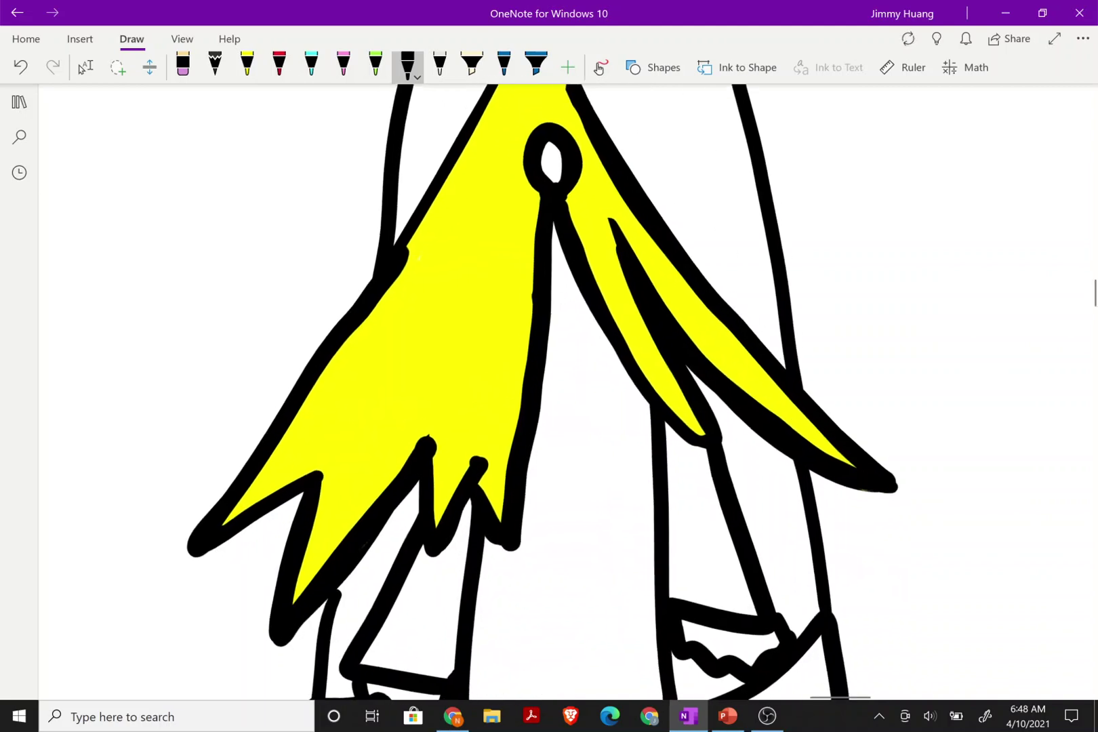
click(84, 67)
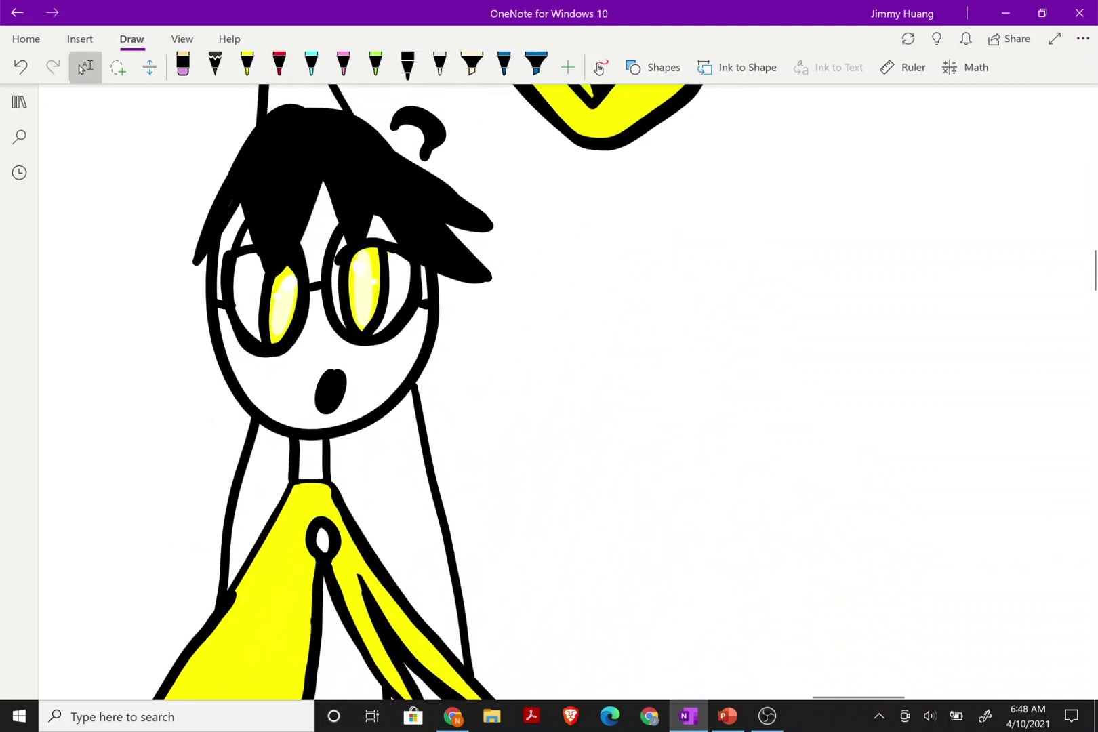
scroll(549, 393, up, 4)
scroll(549, 392, down, 1)
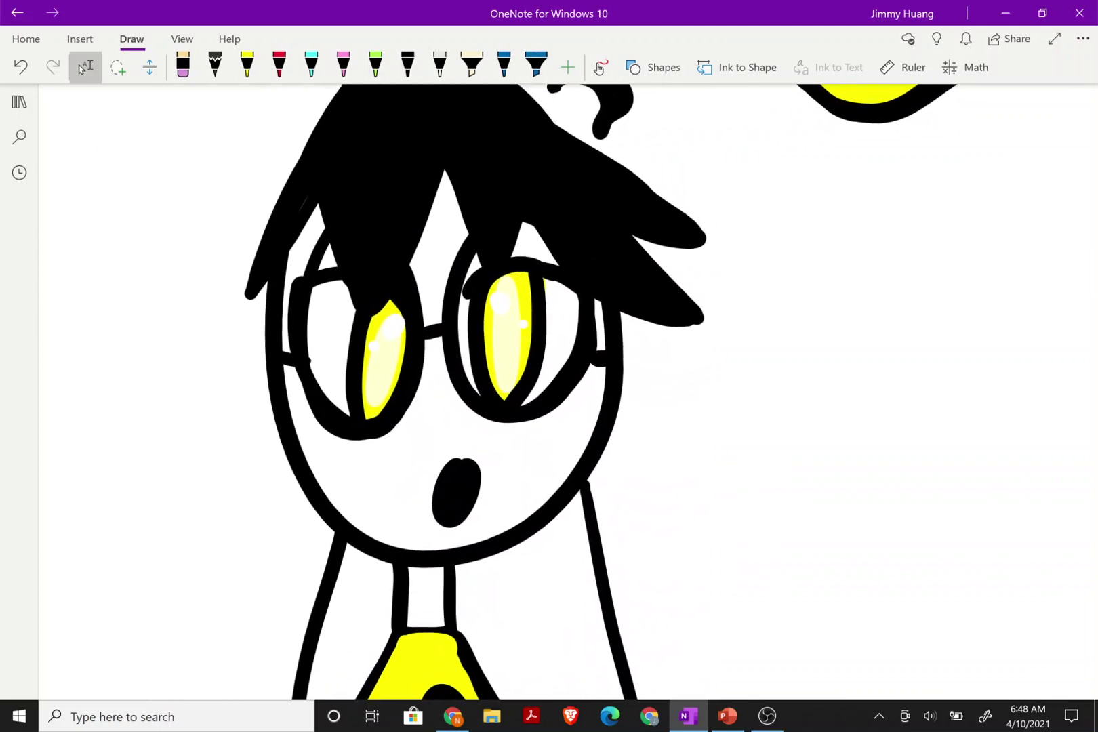
scroll(549, 392, down, 3)
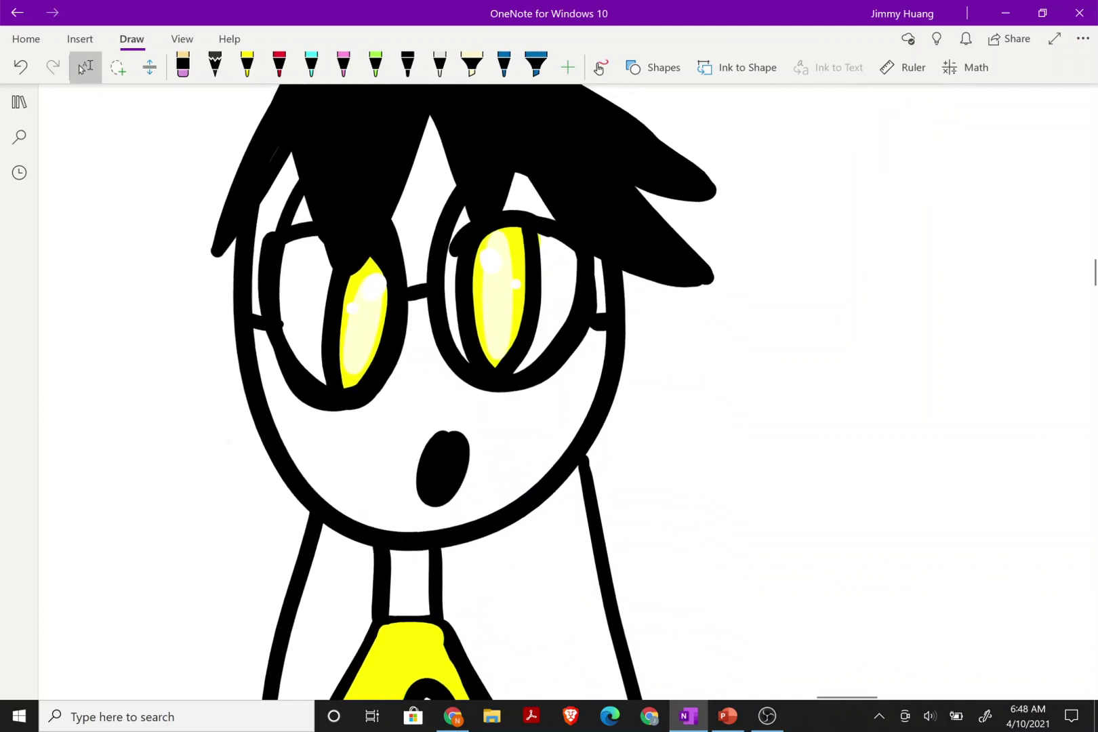
scroll(549, 392, up, 3)
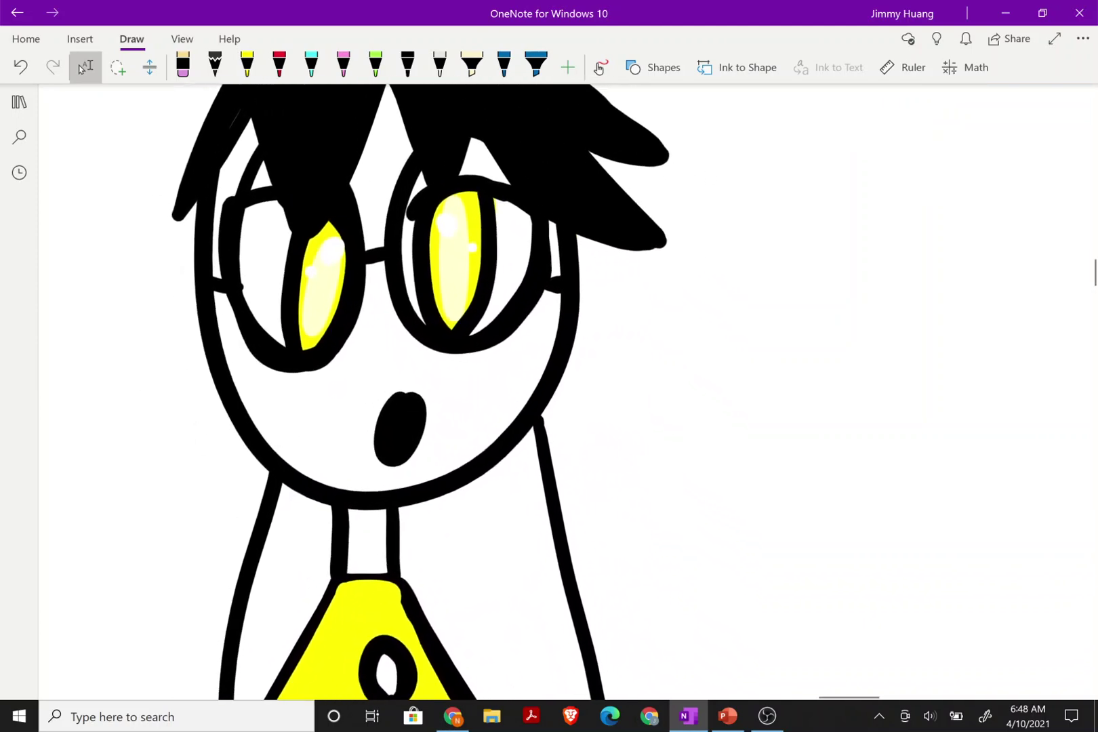
scroll(549, 392, down, 1)
click(407, 65)
click(472, 65)
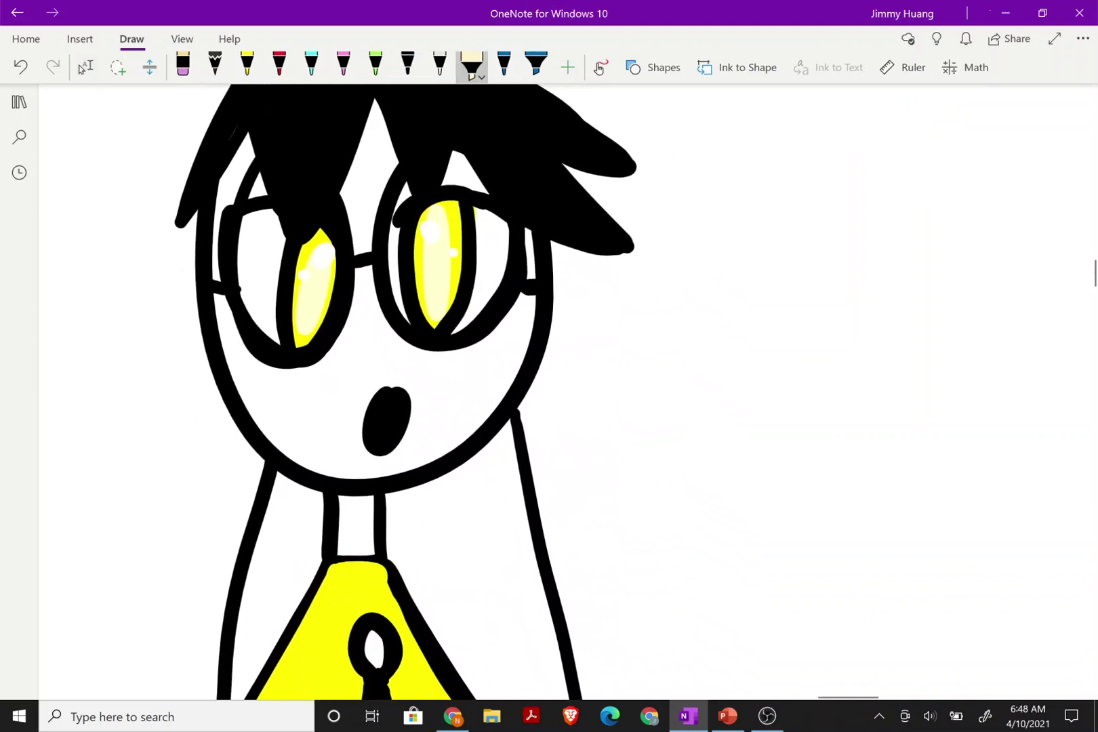
drag(357, 146, 366, 184)
mouse_move(376, 108)
mouse_down()
mouse_move(381, 182)
mouse_move(354, 236)
mouse_move(353, 386)
mouse_up()
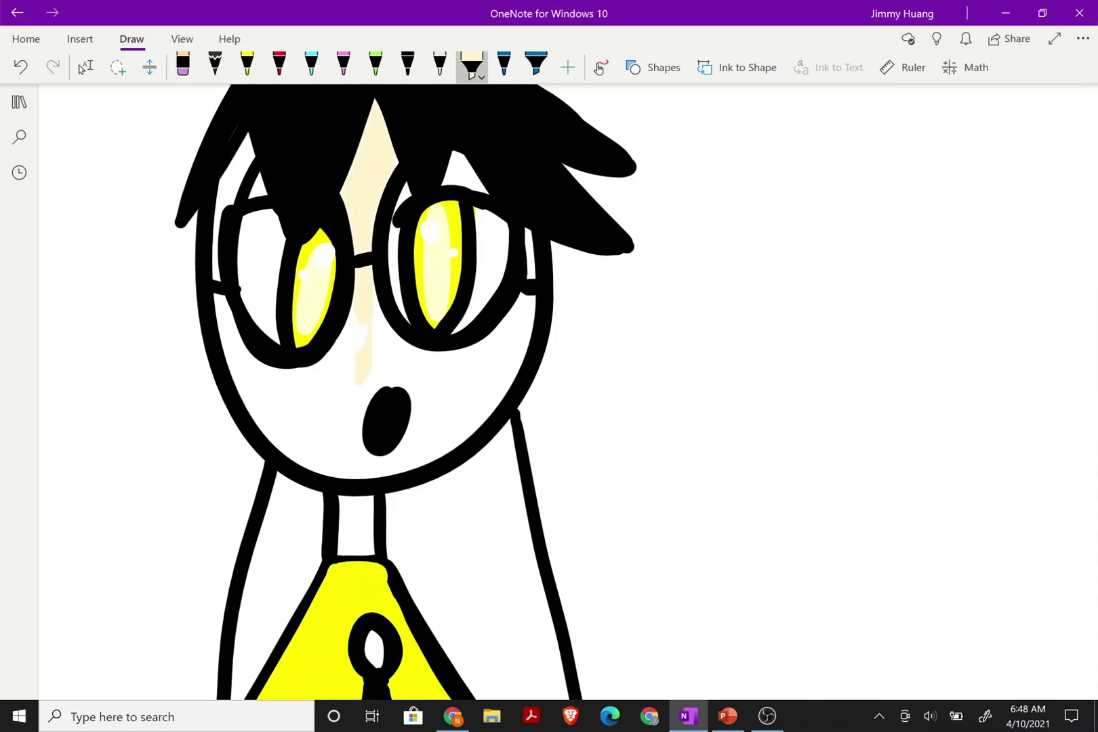
Colour the face's left cheek, the chin and the area around the mouth beige
drag(224, 328, 224, 342)
mouse_move(218, 297)
mouse_down()
mouse_move(250, 399)
mouse_move(280, 441)
mouse_move(305, 453)
mouse_move(332, 406)
mouse_move(373, 457)
mouse_move(325, 373)
mouse_move(354, 329)
mouse_move(373, 380)
mouse_up()
mouse_move(380, 305)
mouse_down()
mouse_move(415, 366)
mouse_move(400, 434)
mouse_up()
mouse_move(359, 393)
mouse_down()
mouse_move(413, 444)
mouse_move(427, 439)
mouse_up()
drag(437, 390, 444, 417)
drag(434, 366, 450, 413)
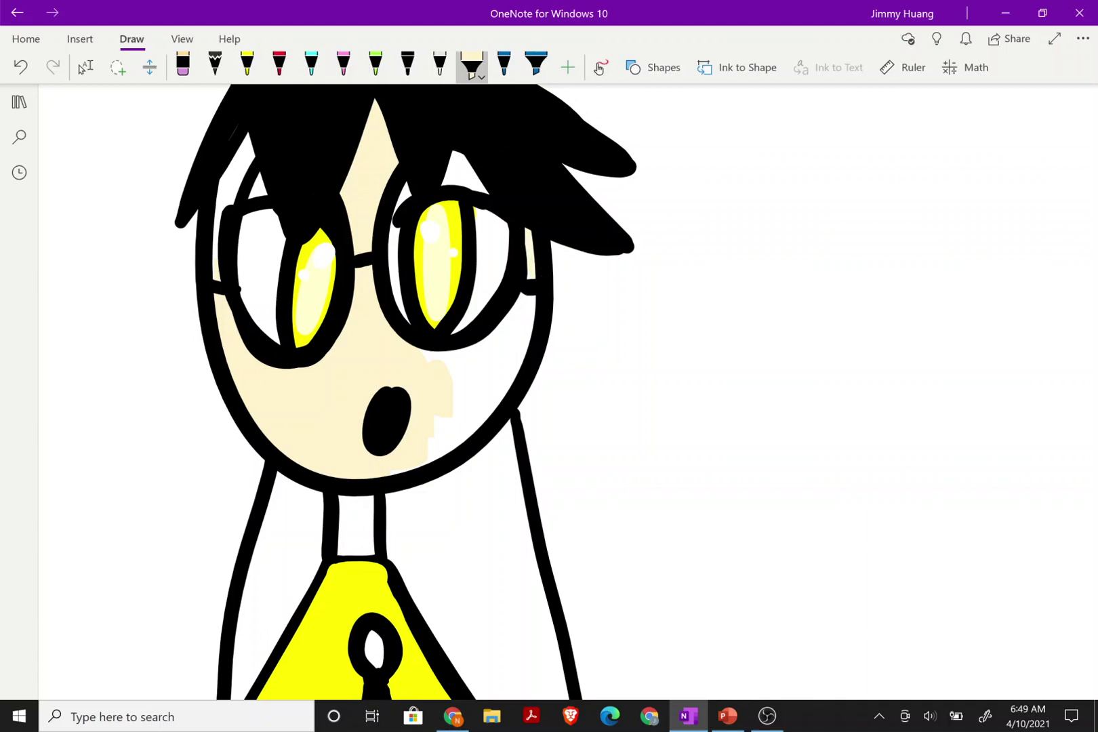
Fill the face's right cheek and jaw beneath the glasses with beige
drag(527, 301, 522, 349)
mouse_move(517, 335)
mouse_down()
mouse_move(468, 414)
mouse_move(439, 423)
mouse_up()
mouse_move(488, 356)
mouse_down()
mouse_move(454, 385)
mouse_move(435, 455)
mouse_up()
mouse_move(518, 300)
mouse_down()
mouse_move(496, 355)
mouse_move(426, 370)
mouse_up()
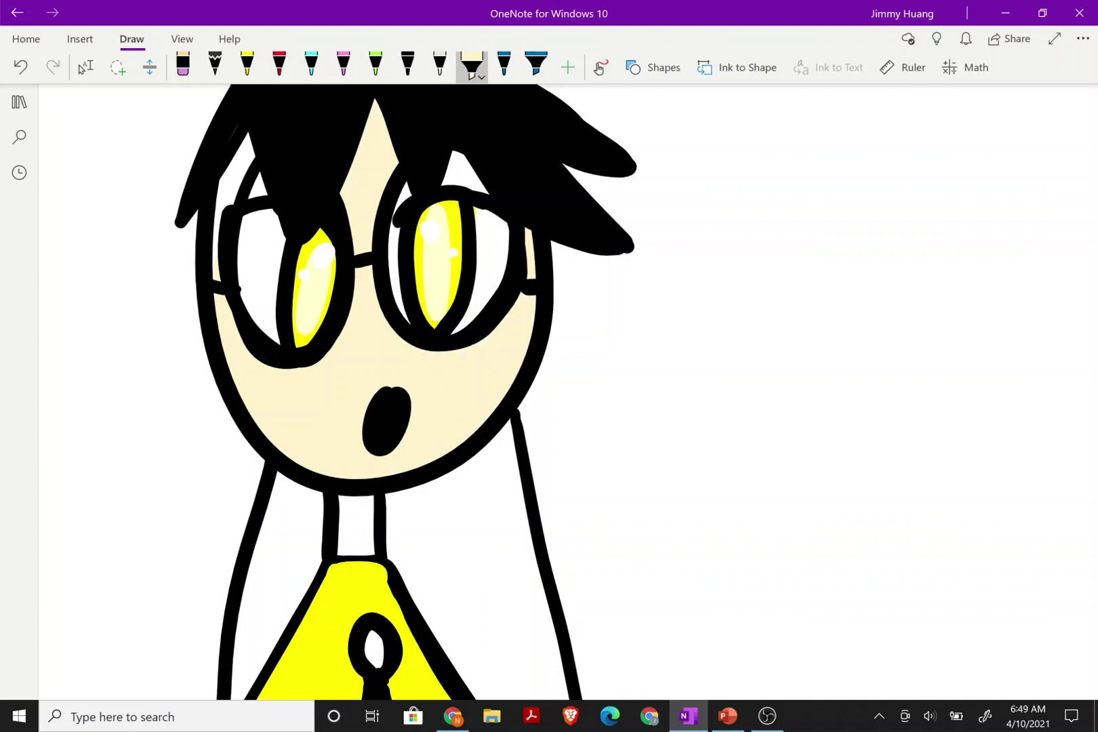
Fill the character's neck between the chin and the cape with beige
scroll(568, 392, down, 3)
scroll(568, 392, right, 1)
mouse_move(252, 292)
mouse_down()
mouse_move(255, 337)
mouse_move(268, 343)
mouse_up()
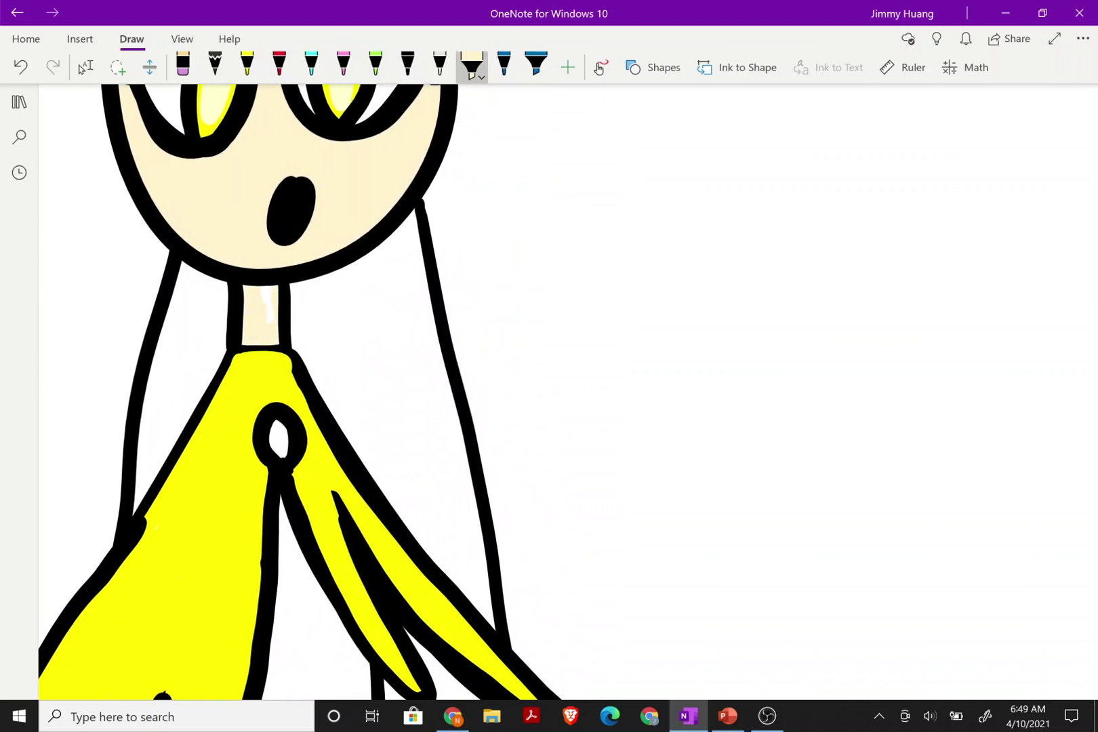
scroll(339, 393, down, 5)
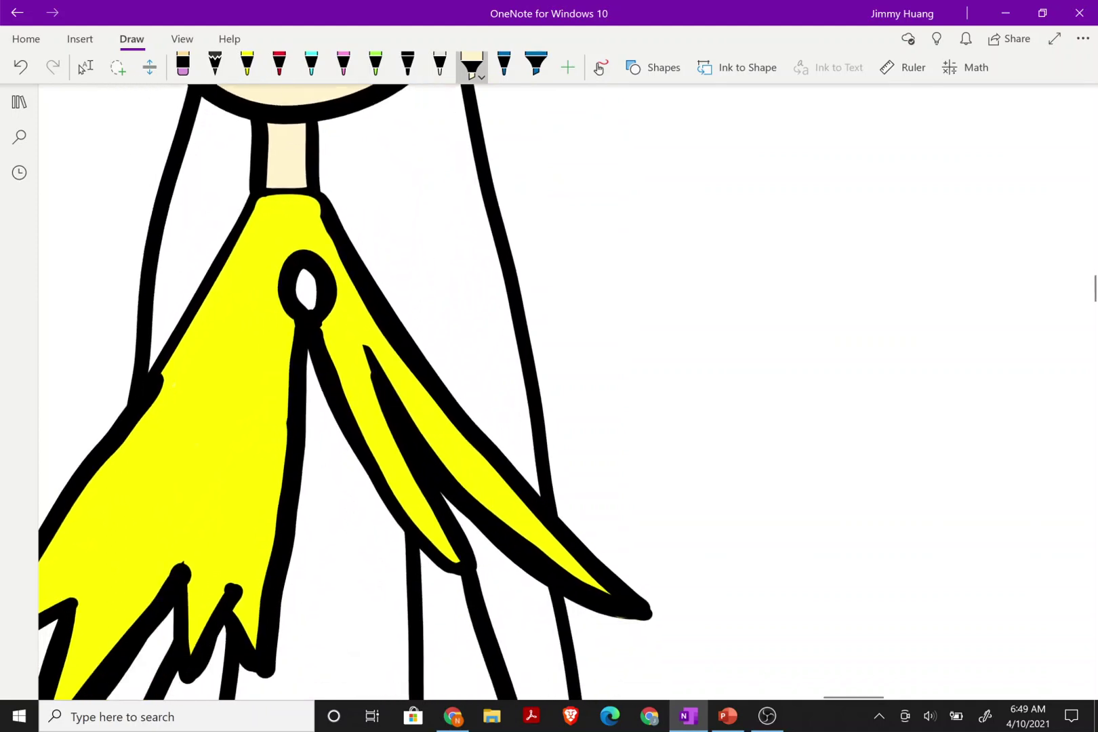
scroll(197, 435, down, 5)
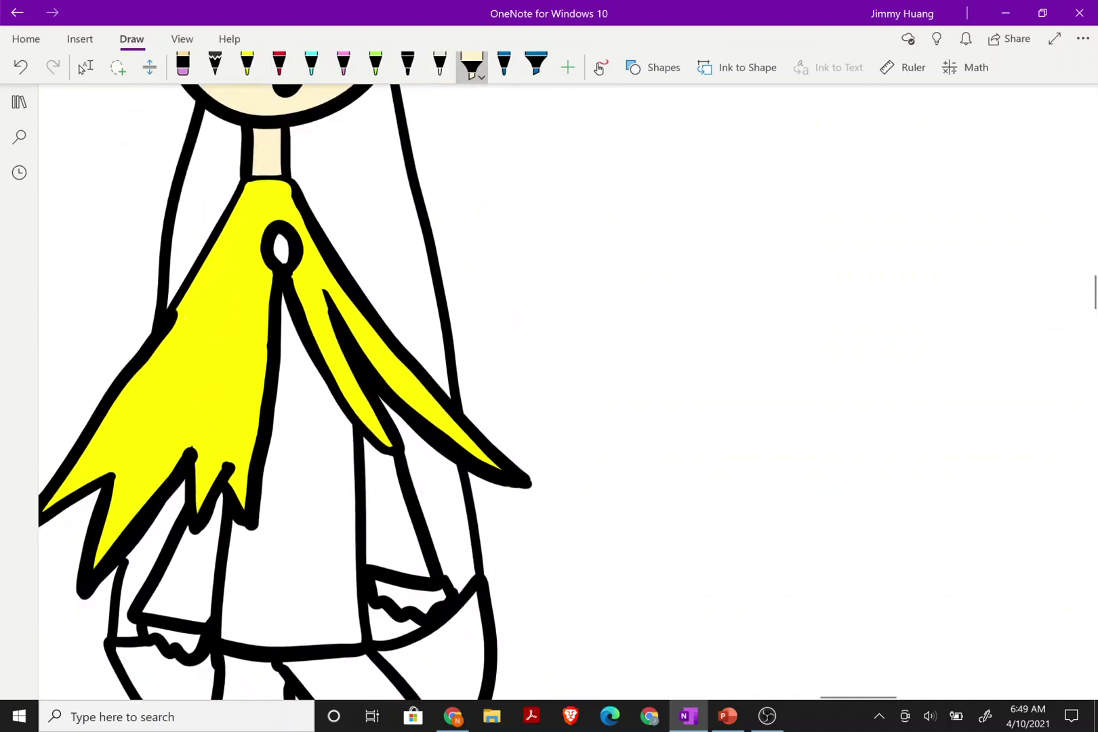
Fill the remaining white strip of skin between the hair and the left lens with beige
click(84, 68)
scroll(230, 352, up, 4)
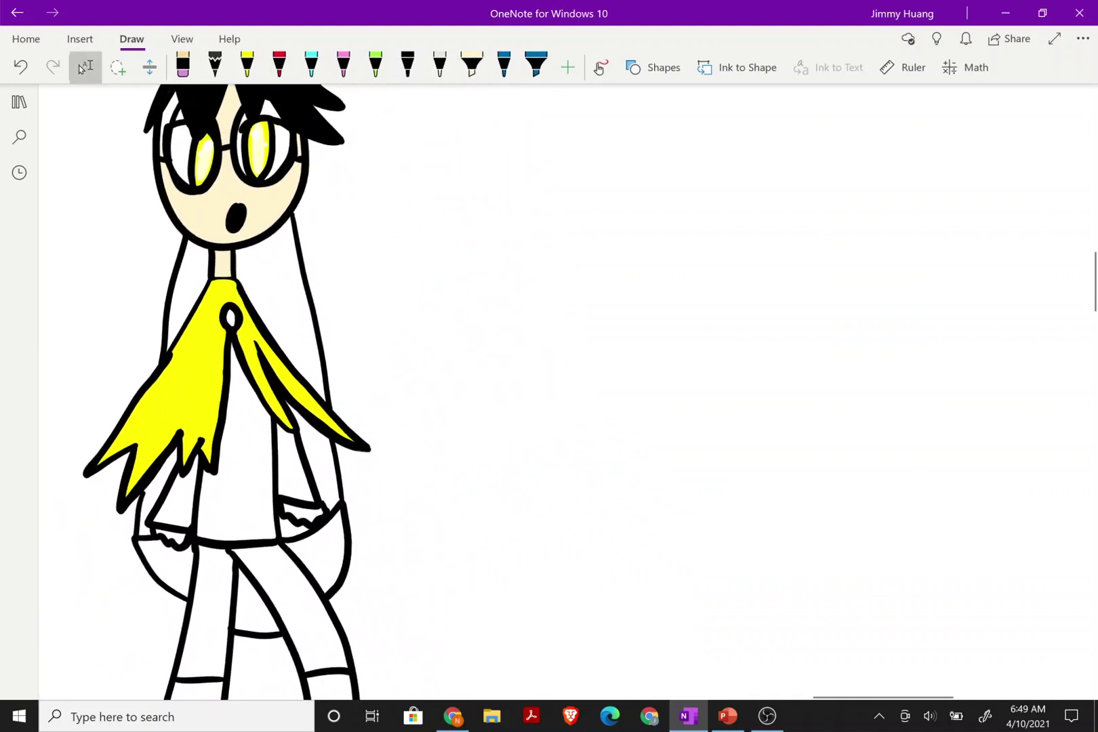
scroll(434, 393, up, 6)
scroll(427, 420, down, 3)
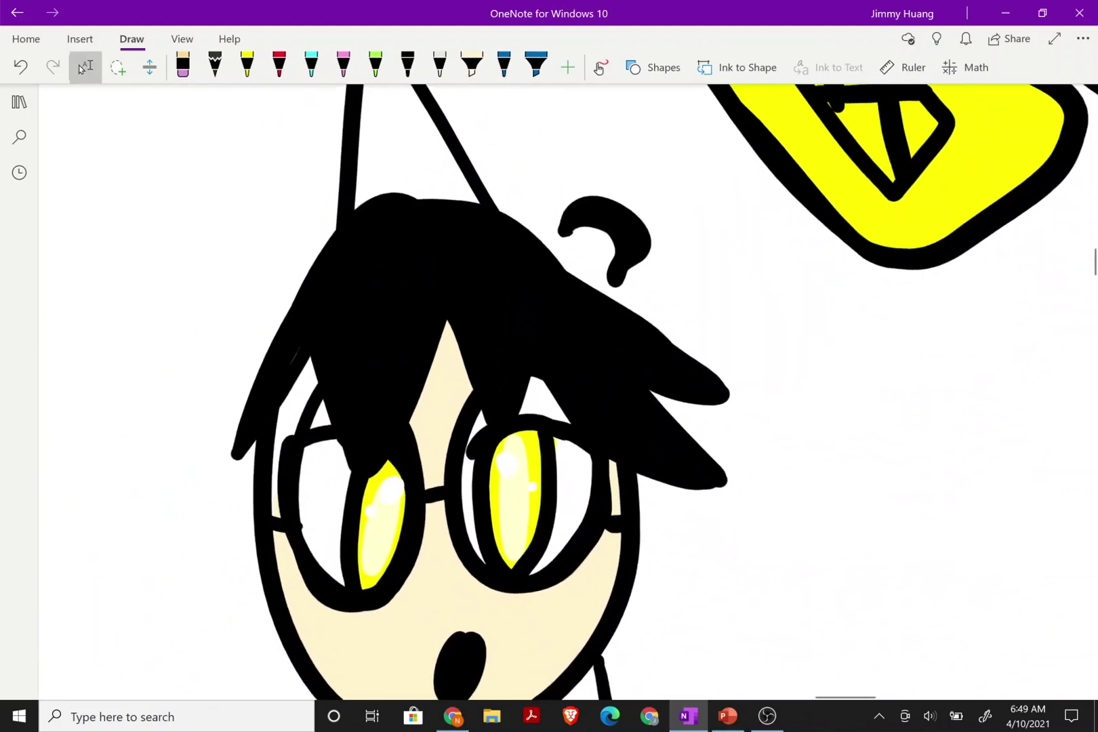
drag(306, 344, 286, 399)
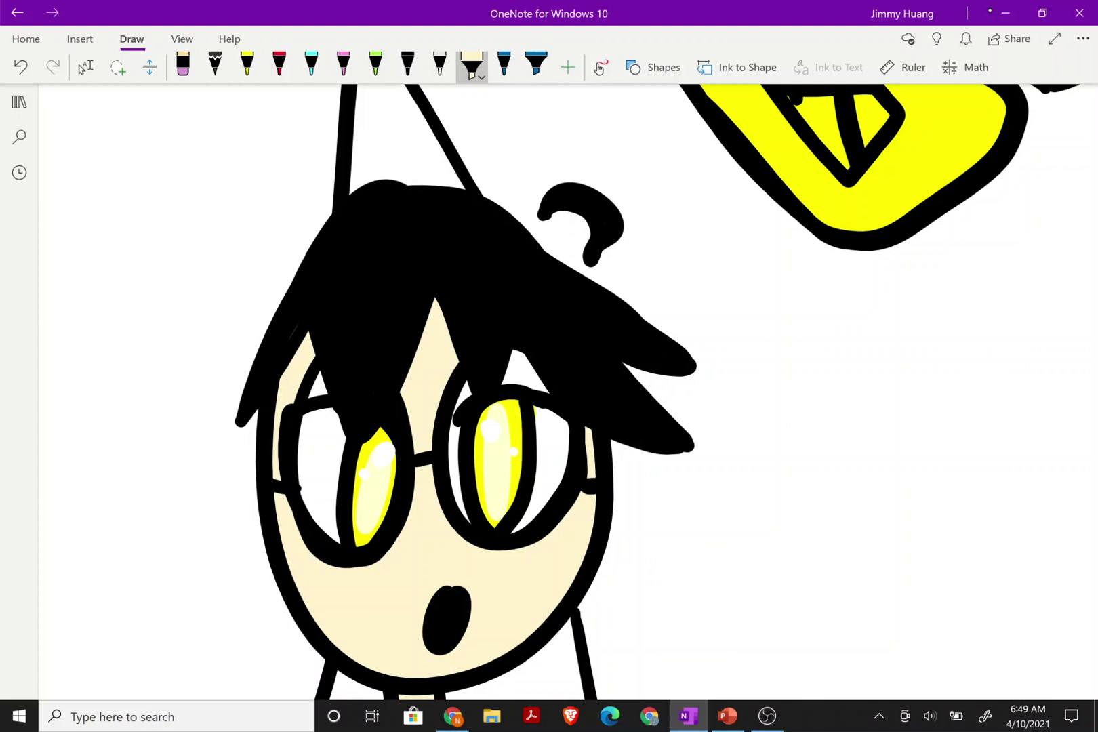
Change the beige highlighter's colour to a very light grey, the shade next to white in the extended palette
click(472, 66)
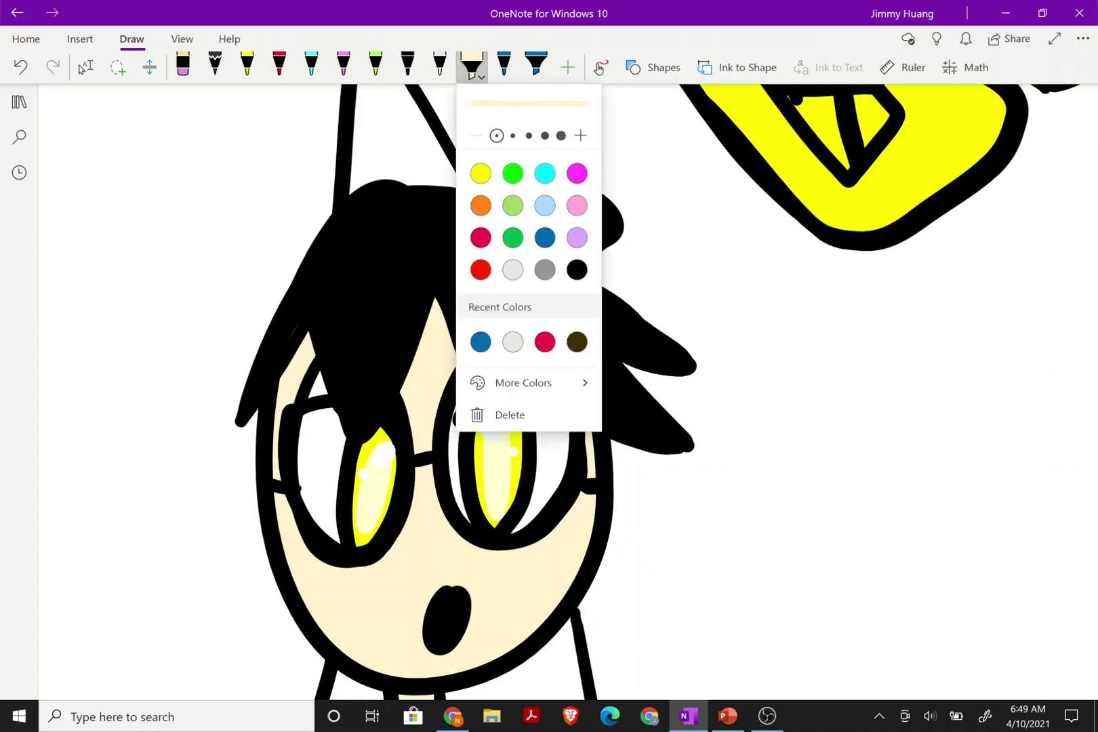
click(517, 270)
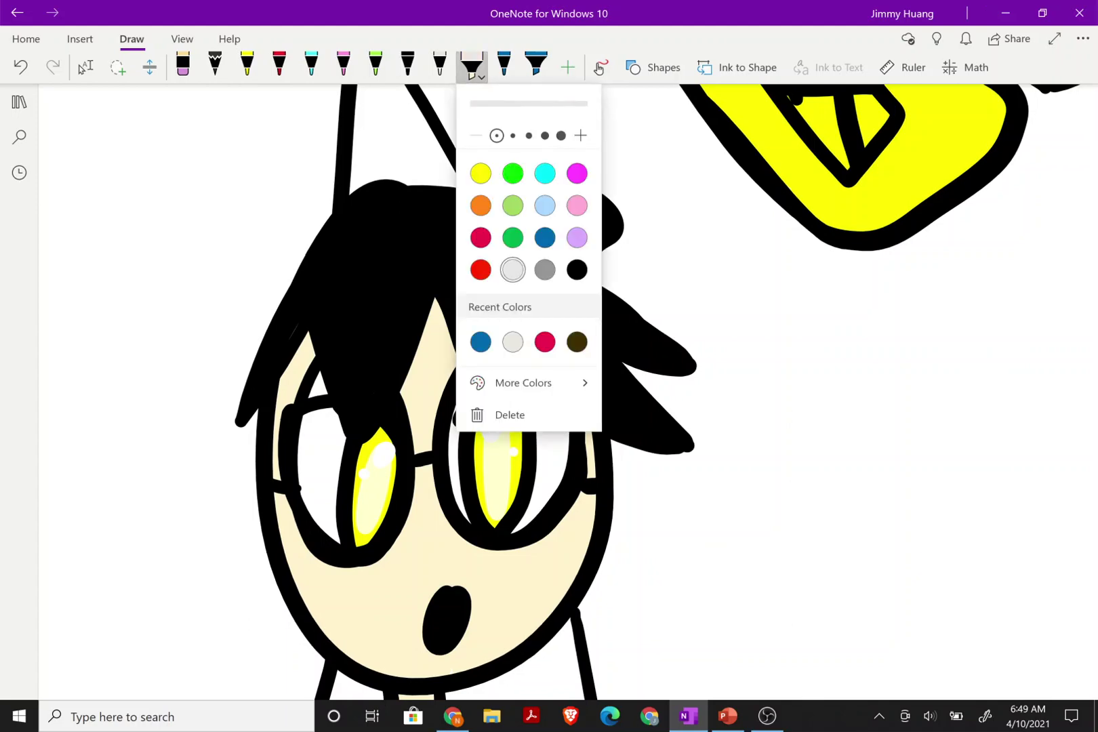
click(523, 383)
click(522, 141)
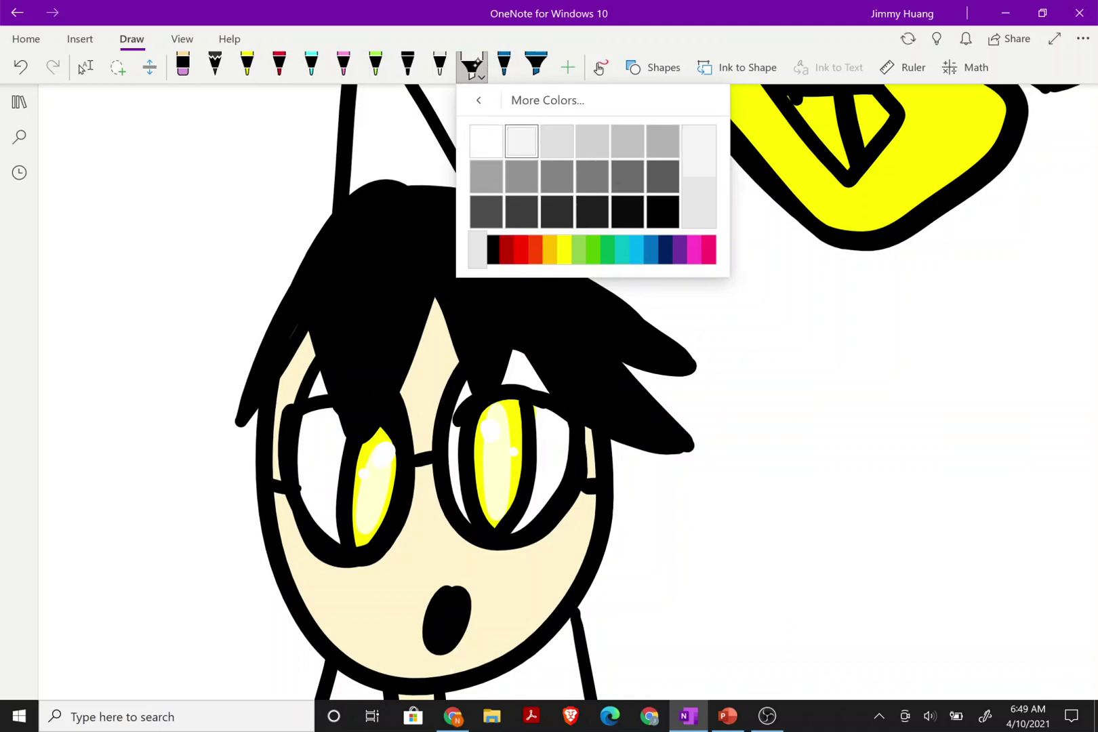
click(473, 68)
Shade both lenses of the glasses and the white gaps beneath the fringe with the light grey highlighter
mouse_move(318, 449)
mouse_down()
mouse_move(335, 458)
mouse_move(325, 512)
mouse_move(361, 515)
mouse_move(369, 529)
mouse_up()
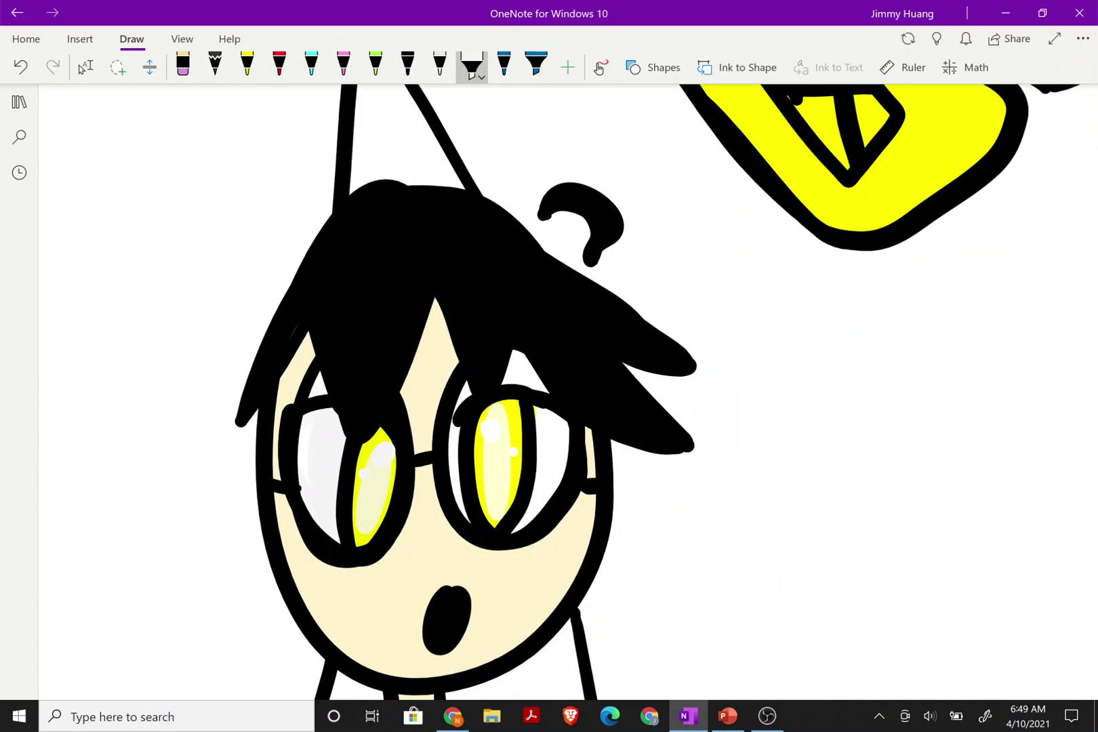
drag(304, 431, 302, 470)
mouse_move(517, 360)
mouse_down()
mouse_move(539, 420)
mouse_move(540, 477)
mouse_move(509, 494)
mouse_up()
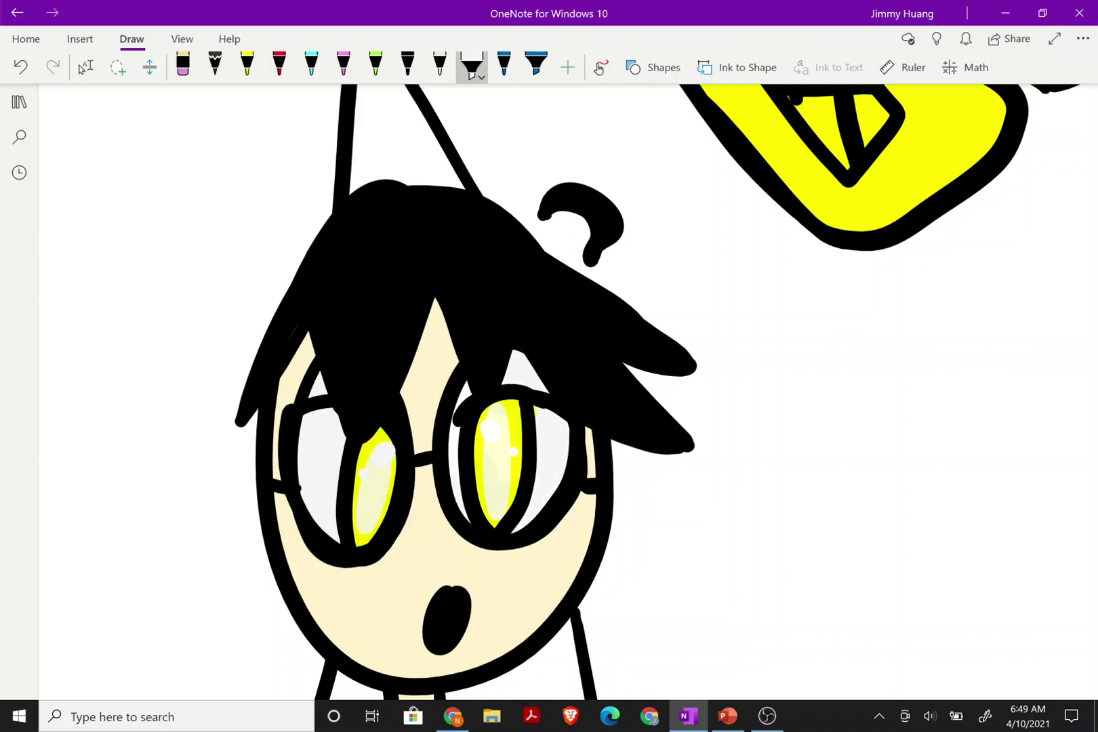
drag(514, 424, 484, 457)
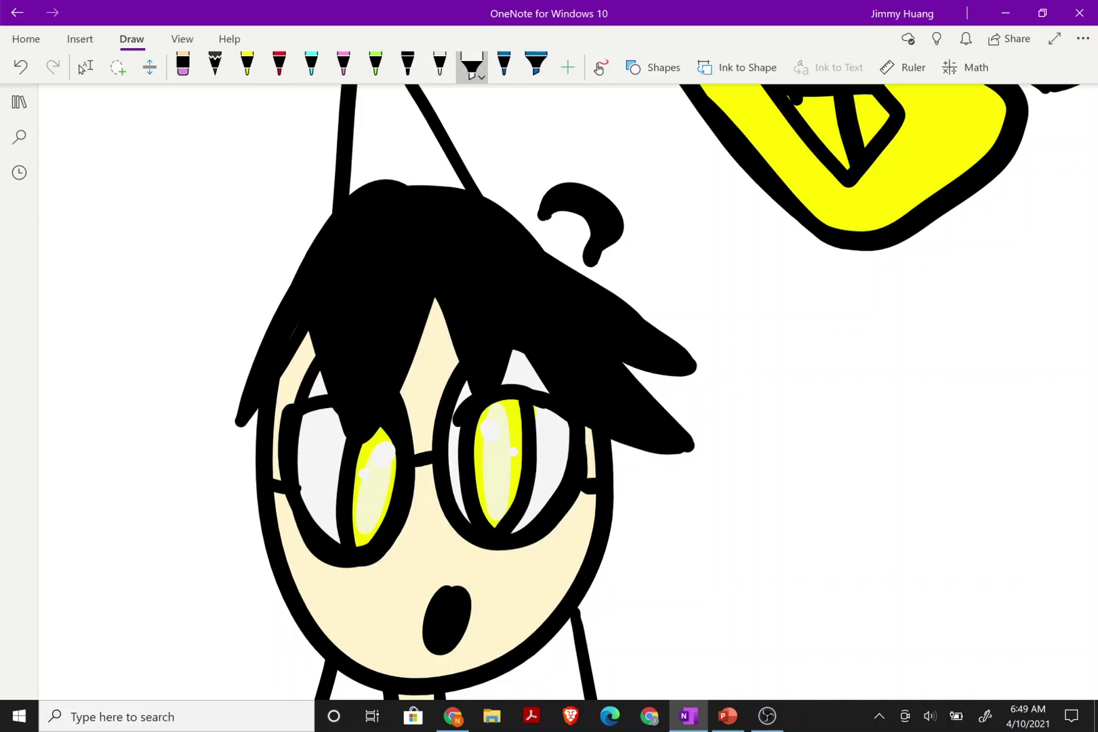
Look over the character's uncoloured tunic, sleeves and upper legs below the cape
scroll(549, 393, down, 8)
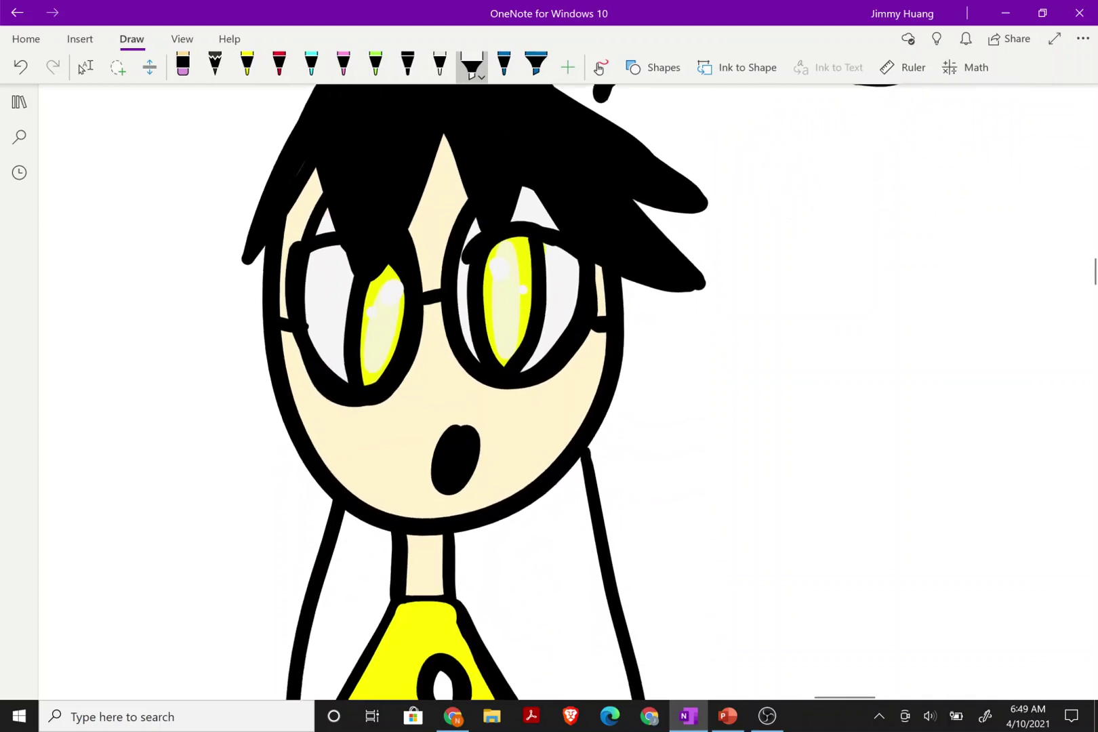
scroll(549, 393, down, 3)
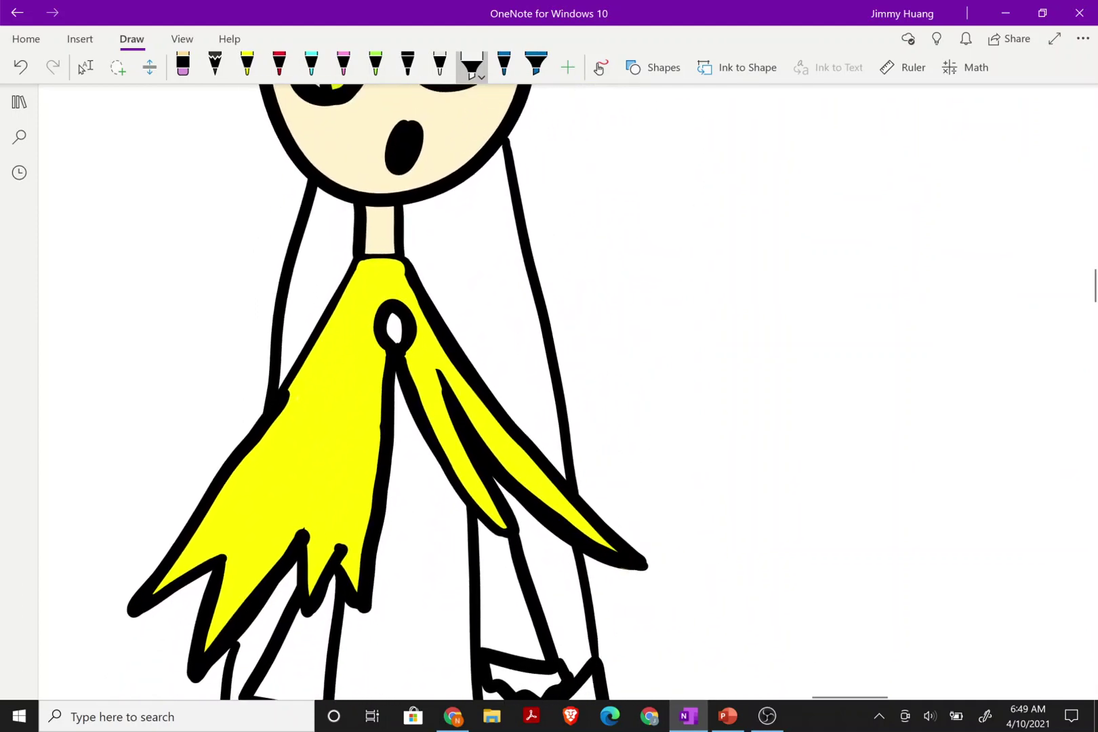
click(82, 68)
scroll(549, 394, down, 2)
scroll(350, 392, down, 2)
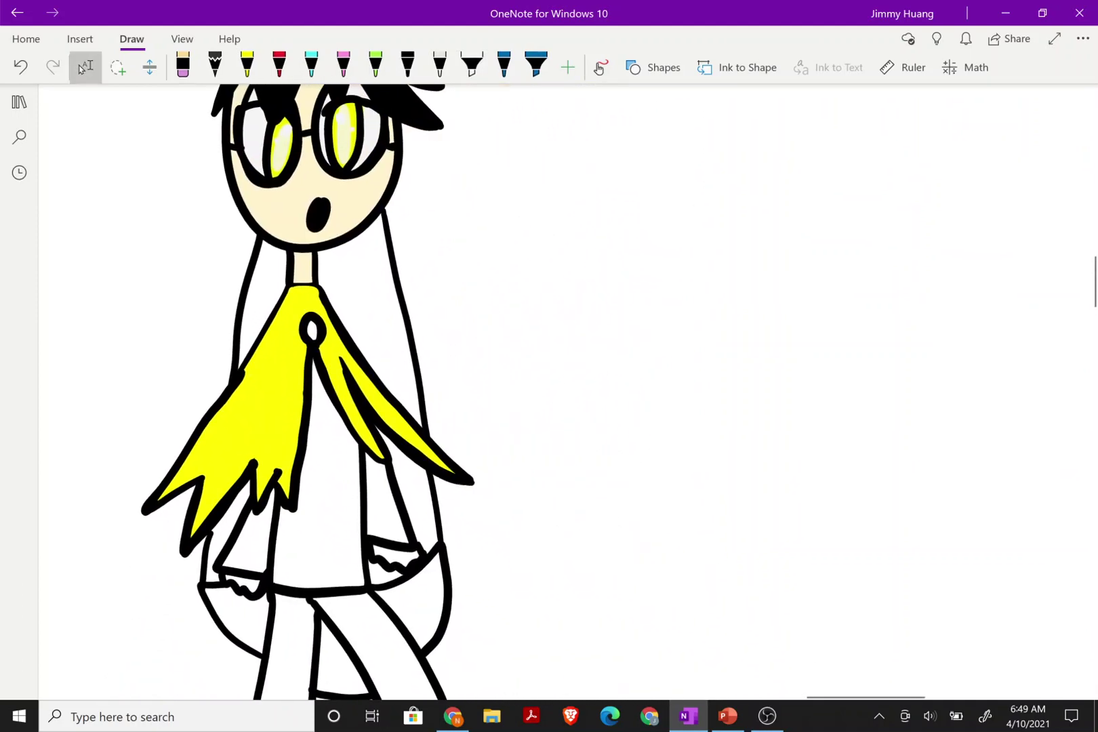
scroll(349, 392, up, 2)
scroll(549, 393, down, 1)
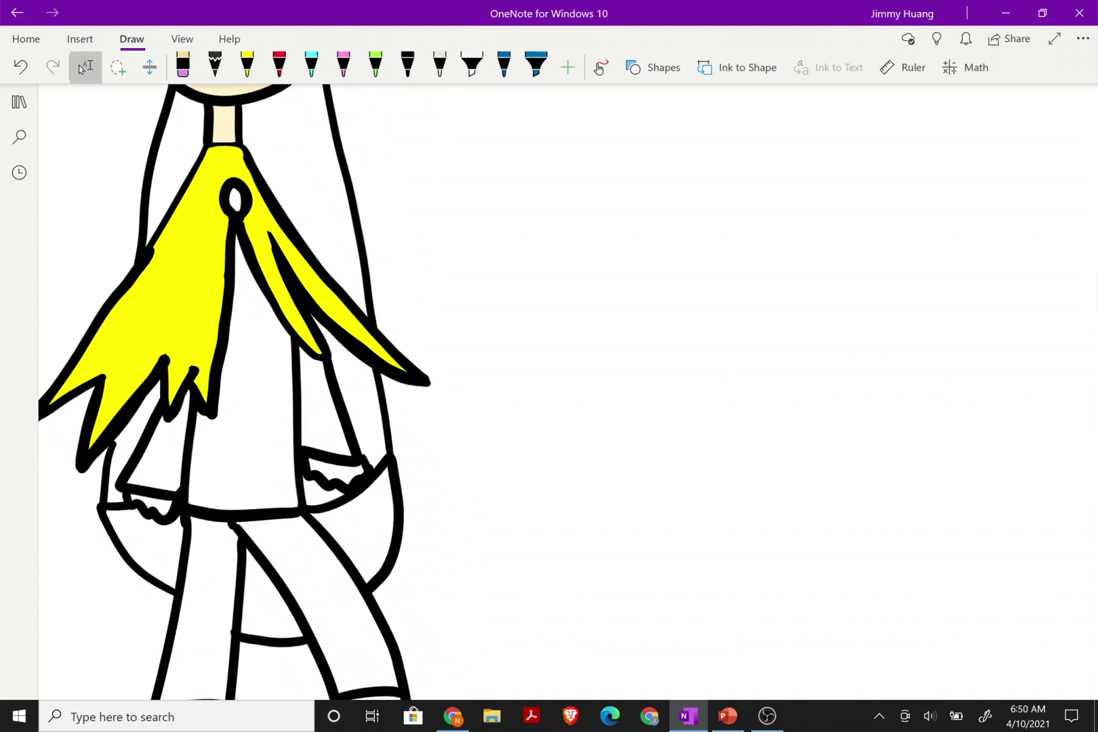
scroll(391, 391, right, 1)
scroll(391, 392, up, 3)
key(ctrl+e)
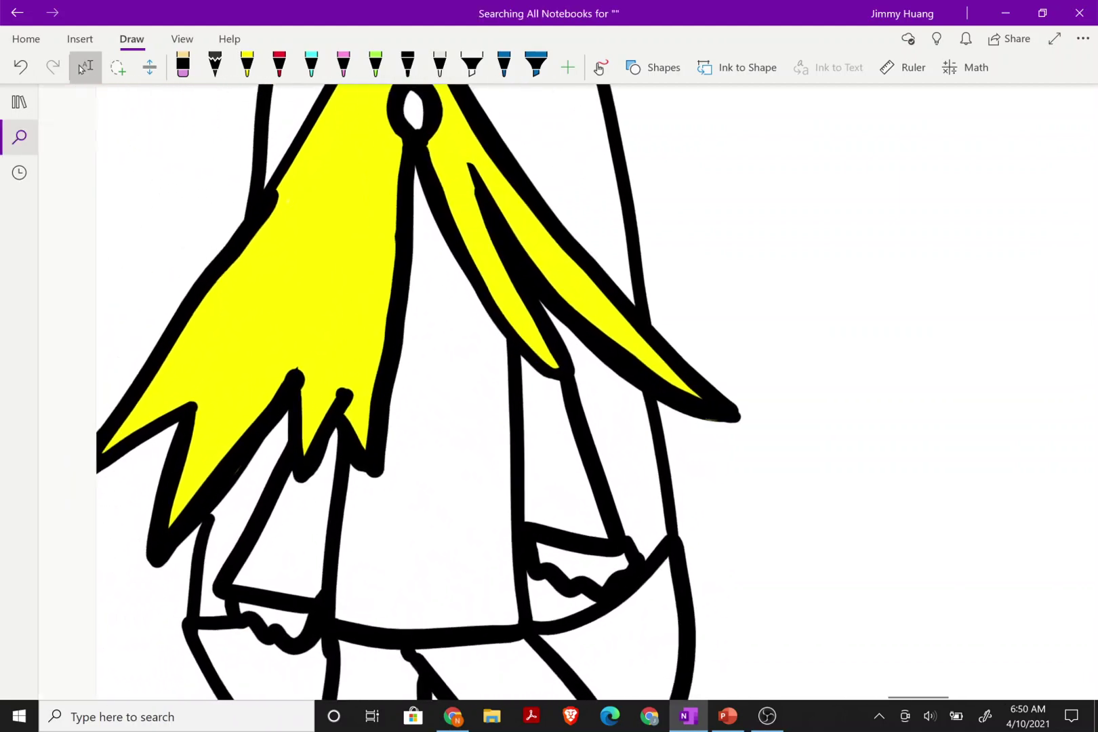
key(Escape)
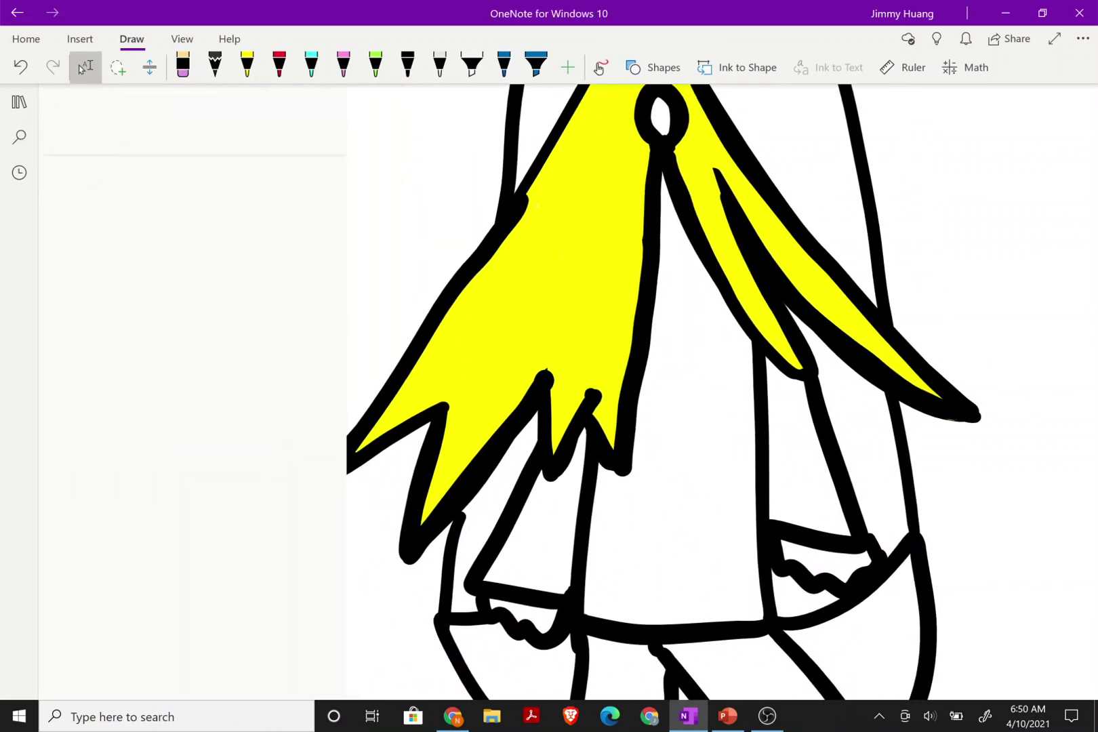
scroll(568, 392, left, 2)
scroll(568, 392, down, 2)
scroll(568, 392, down, 1)
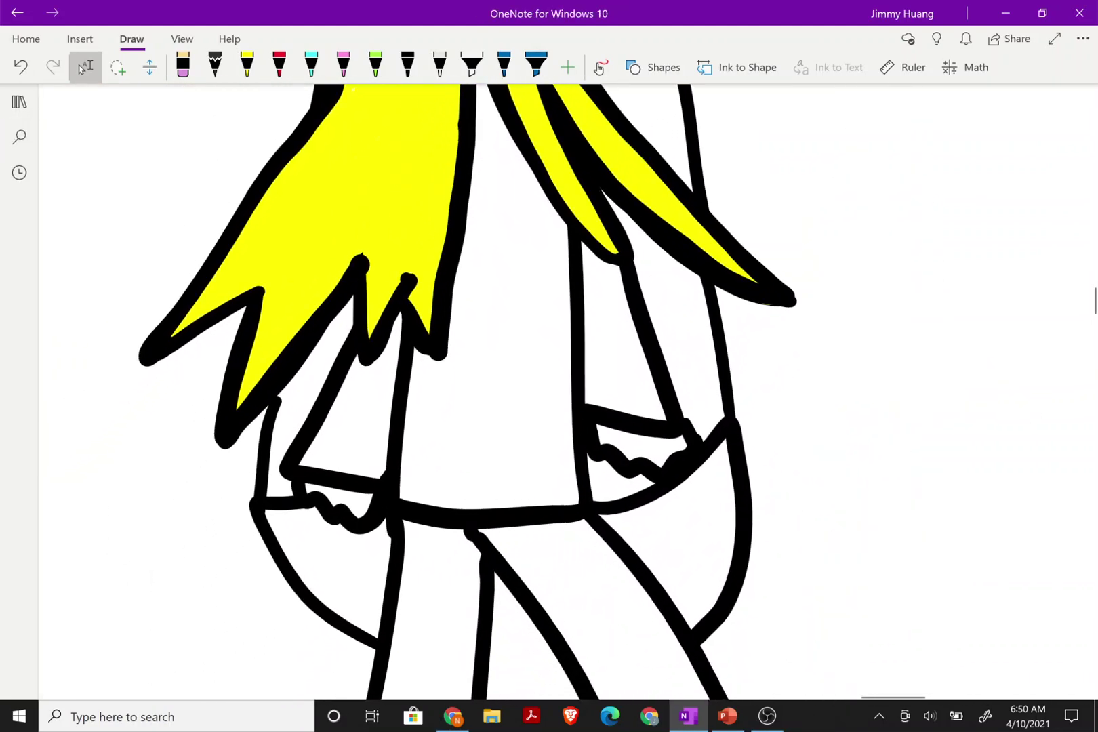
scroll(568, 392, up, 1)
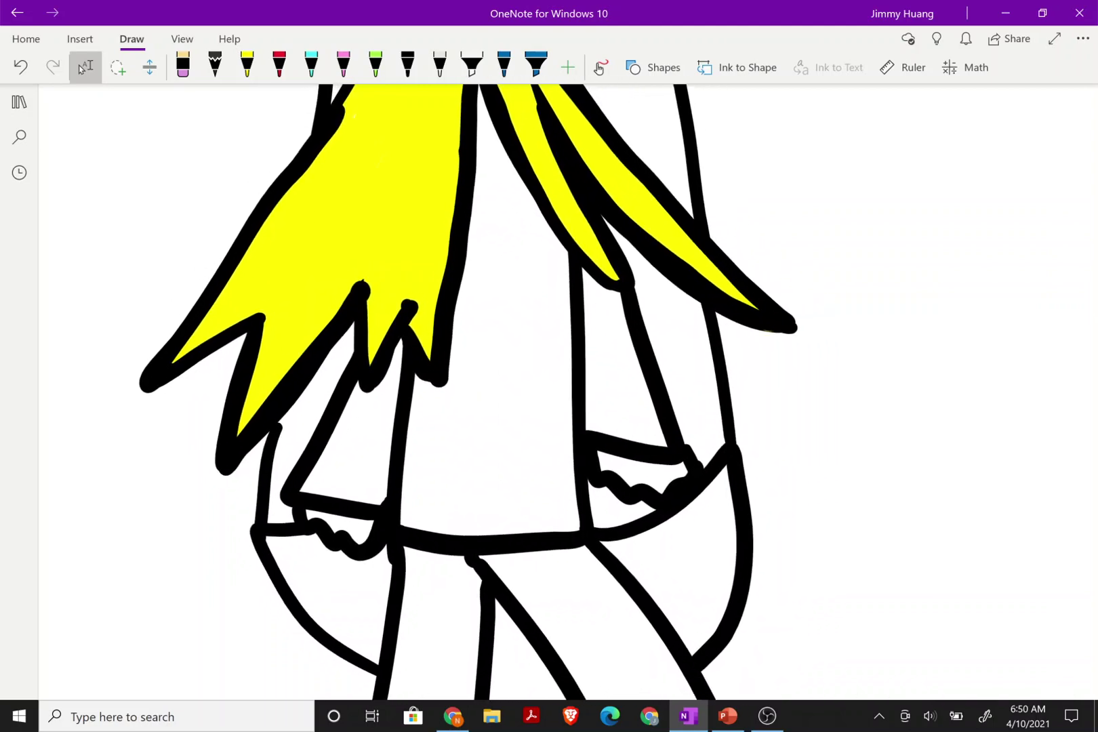
Change the blue highlighter's colour to red
click(504, 66)
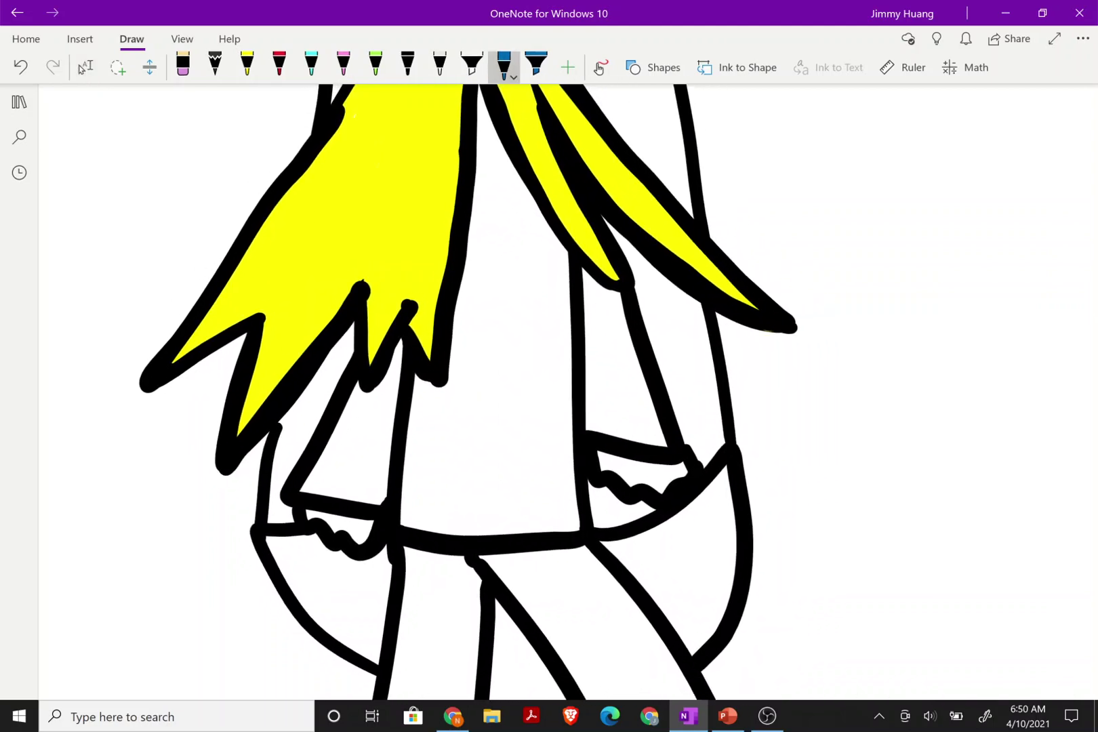
click(536, 64)
click(503, 64)
click(536, 65)
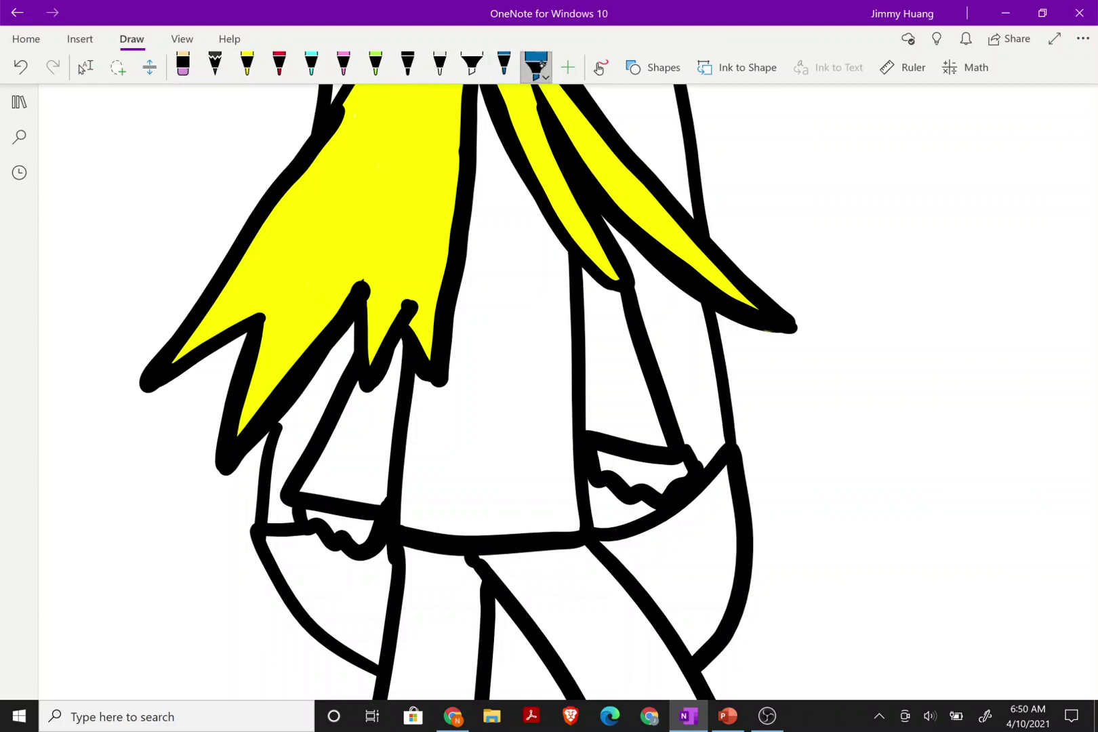
click(536, 65)
click(544, 269)
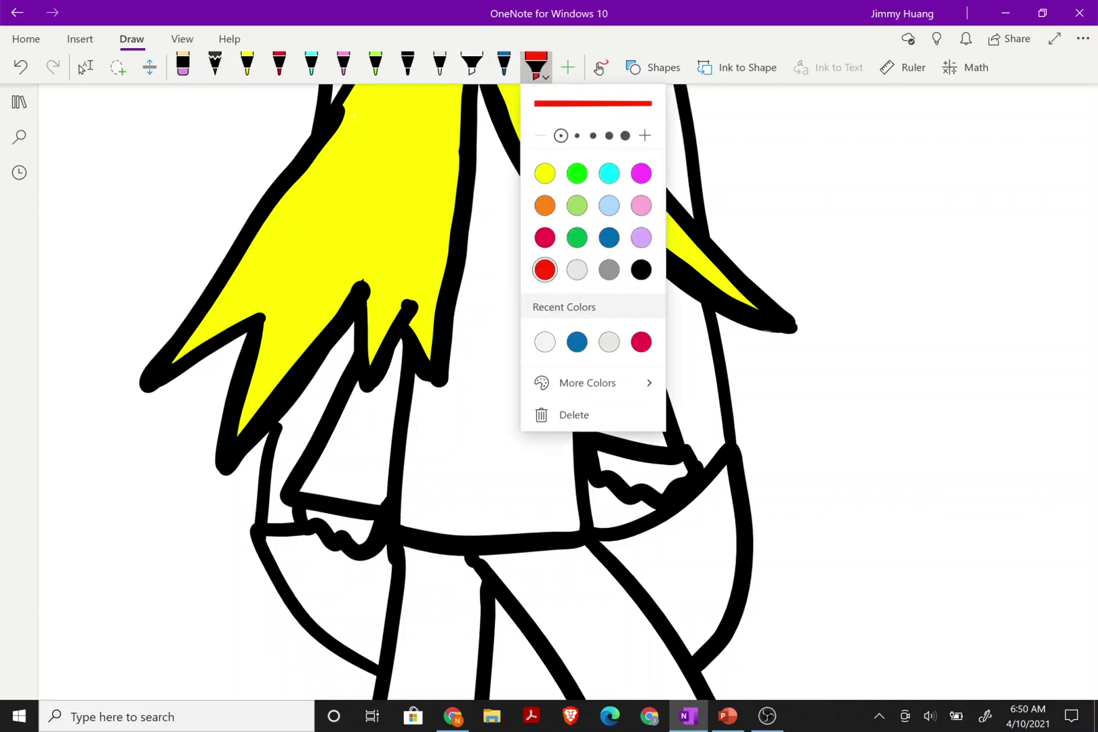
click(536, 65)
Start colouring the tunic red with a patch near its hem and strokes along the narrow opening under the cape
click(480, 499)
mouse_move(469, 481)
mouse_down()
mouse_move(562, 453)
mouse_move(430, 464)
mouse_move(505, 397)
mouse_up()
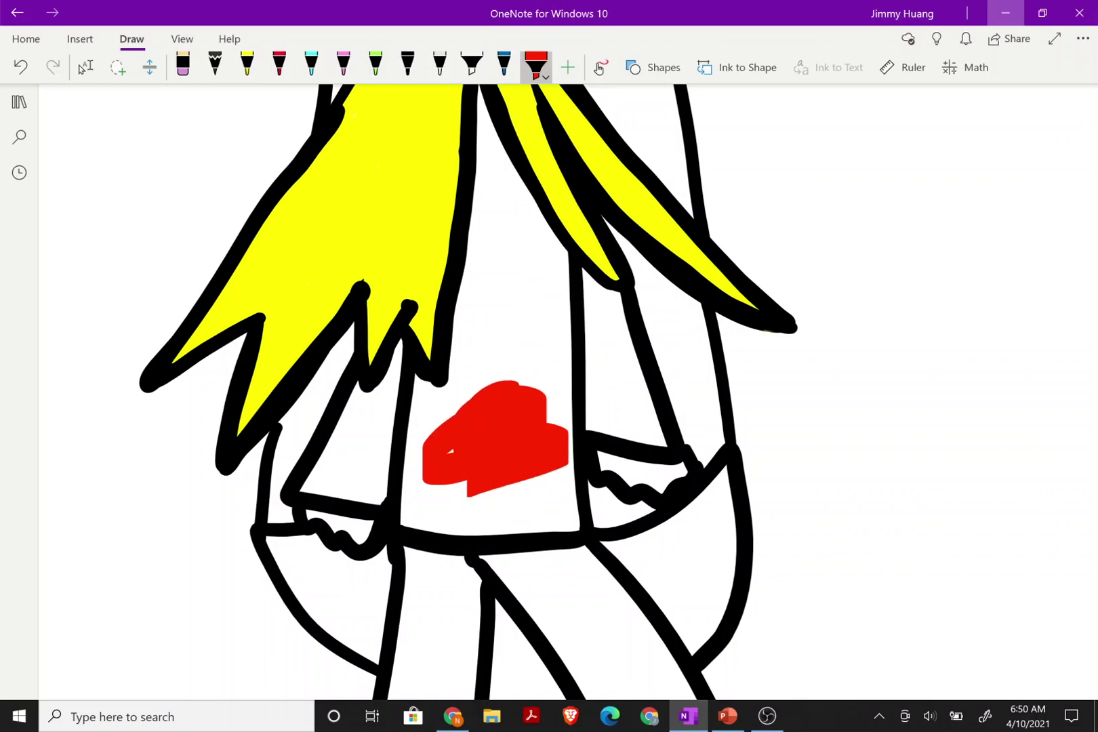
mouse_move(508, 244)
mouse_down()
mouse_move(480, 91)
mouse_move(482, 249)
mouse_up()
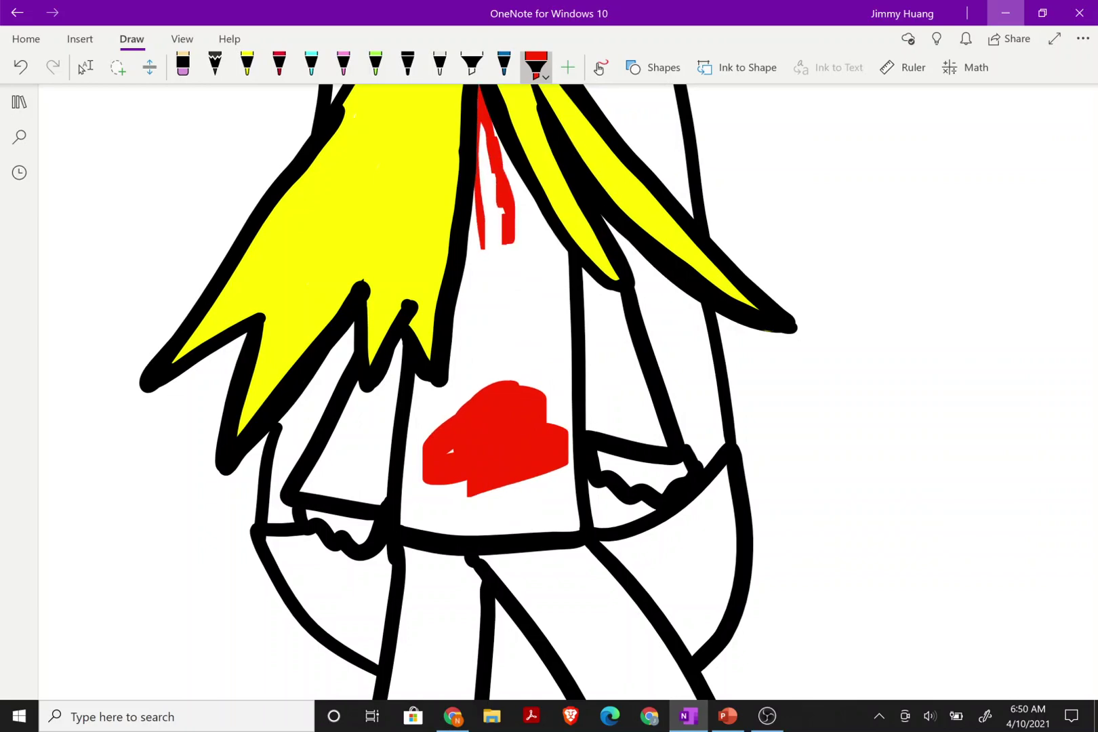
mouse_move(559, 243)
mouse_down()
mouse_move(559, 271)
mouse_move(498, 238)
mouse_move(462, 290)
mouse_move(495, 176)
mouse_move(491, 221)
mouse_up()
Thicken the red highlighter's stroke and fill the upper part of the tunic between the cape's edges
click(545, 76)
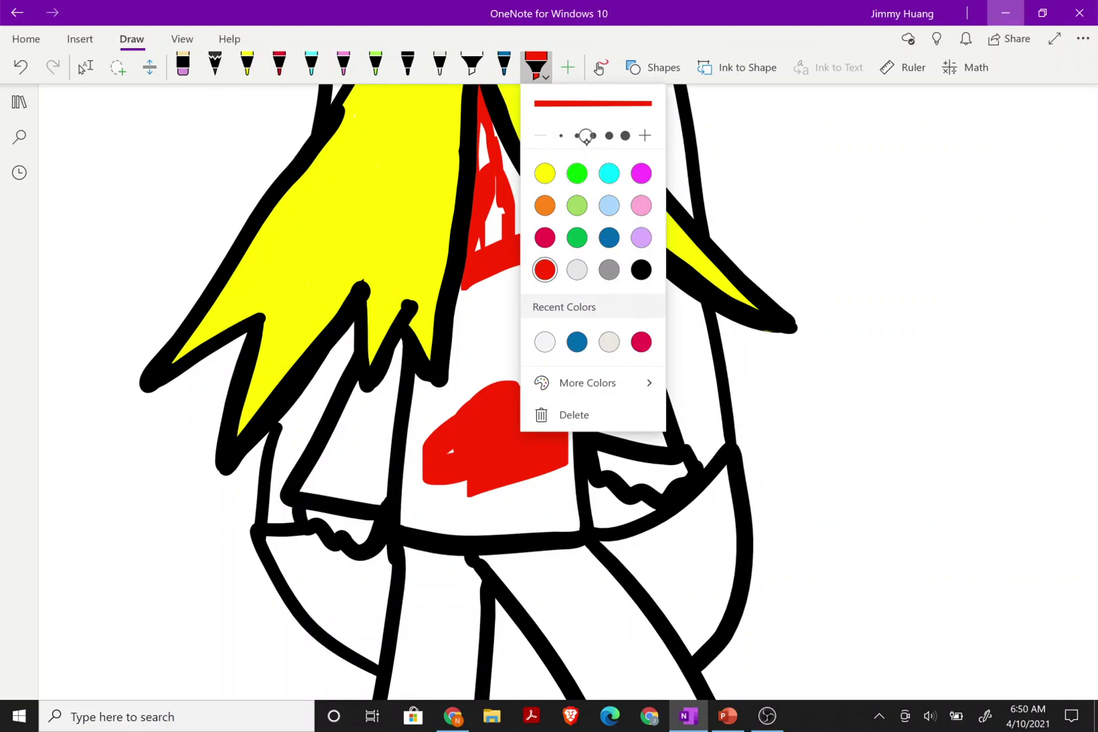
click(492, 197)
drag(492, 195, 492, 307)
mouse_move(477, 285)
mouse_down()
mouse_move(477, 302)
mouse_move(485, 150)
mouse_move(503, 237)
mouse_up()
drag(515, 169, 535, 319)
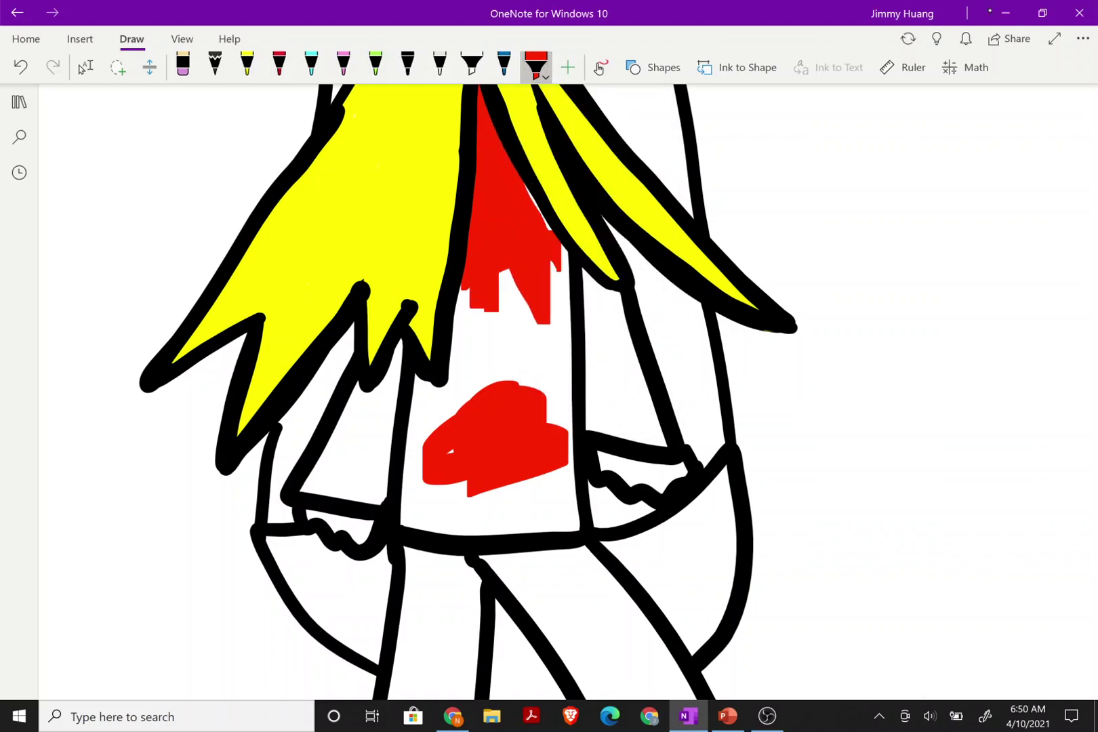
drag(542, 264, 552, 322)
Fill the rest of the tunic down to its hem with red, covering the white gaps in the middle
mouse_move(475, 284)
mouse_down()
mouse_move(444, 485)
mouse_move(427, 406)
mouse_move(408, 528)
mouse_move(529, 529)
mouse_move(569, 448)
mouse_move(563, 258)
mouse_move(543, 423)
mouse_up()
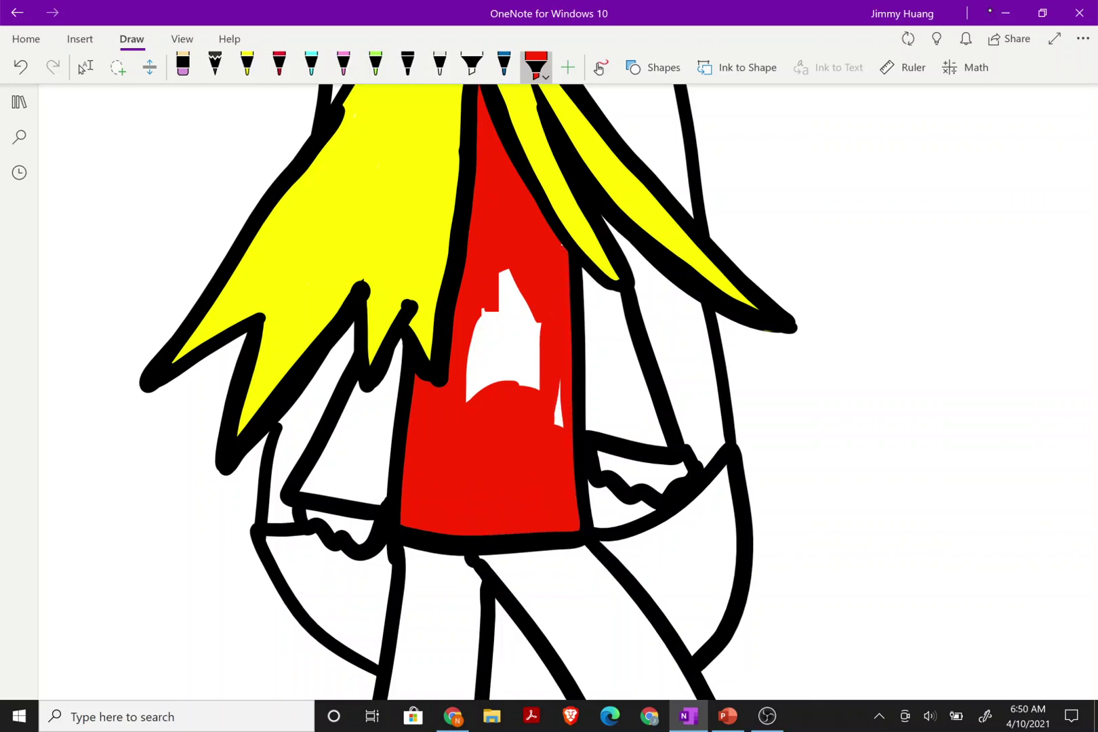
drag(559, 381, 560, 426)
drag(536, 305, 534, 390)
drag(515, 278, 485, 390)
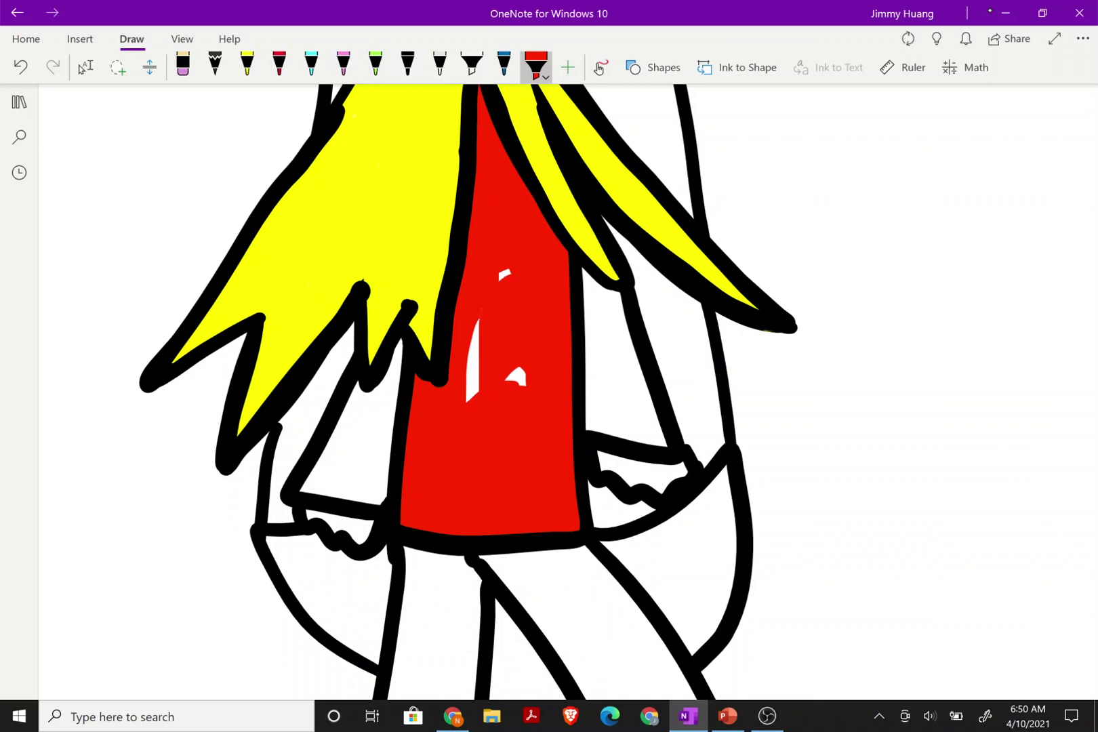
drag(475, 322, 471, 400)
Colour the inner part of the right sleeve red, from the cape down to the cuff
mouse_move(623, 339)
mouse_down()
mouse_move(627, 431)
mouse_move(619, 418)
mouse_up()
drag(609, 308, 607, 410)
mouse_move(596, 286)
mouse_down()
mouse_move(596, 398)
mouse_move(587, 376)
mouse_move(608, 315)
mouse_up()
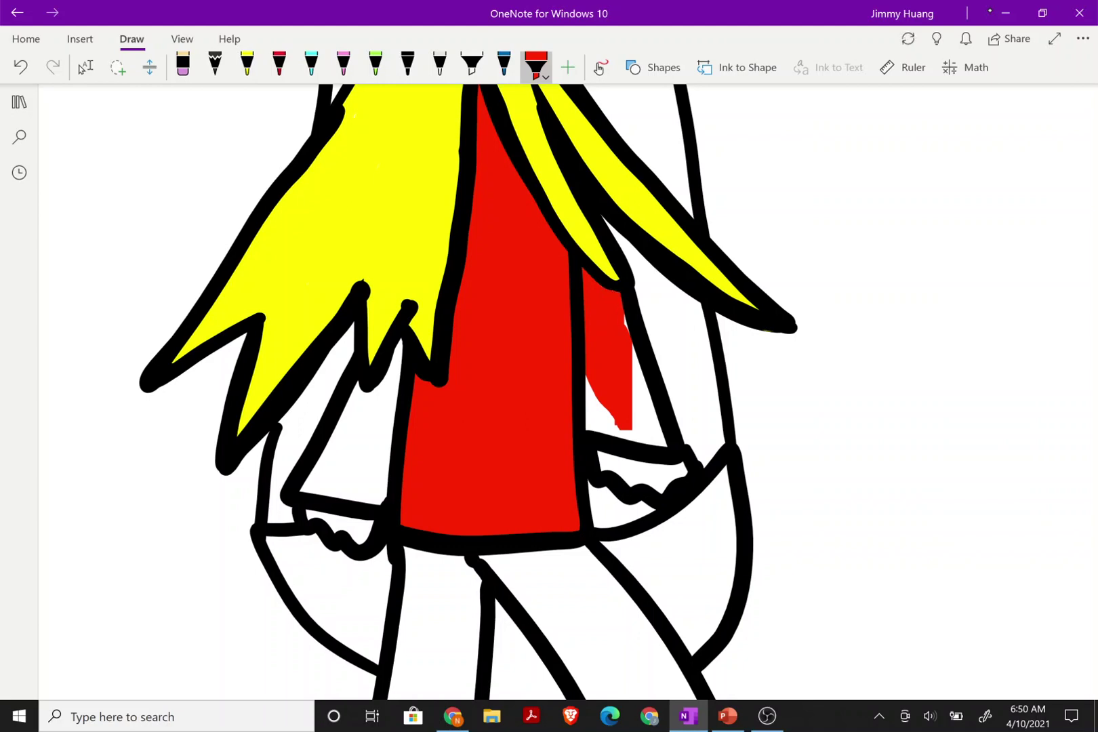
mouse_move(589, 380)
mouse_down()
mouse_move(598, 426)
mouse_move(631, 349)
mouse_move(637, 440)
mouse_up()
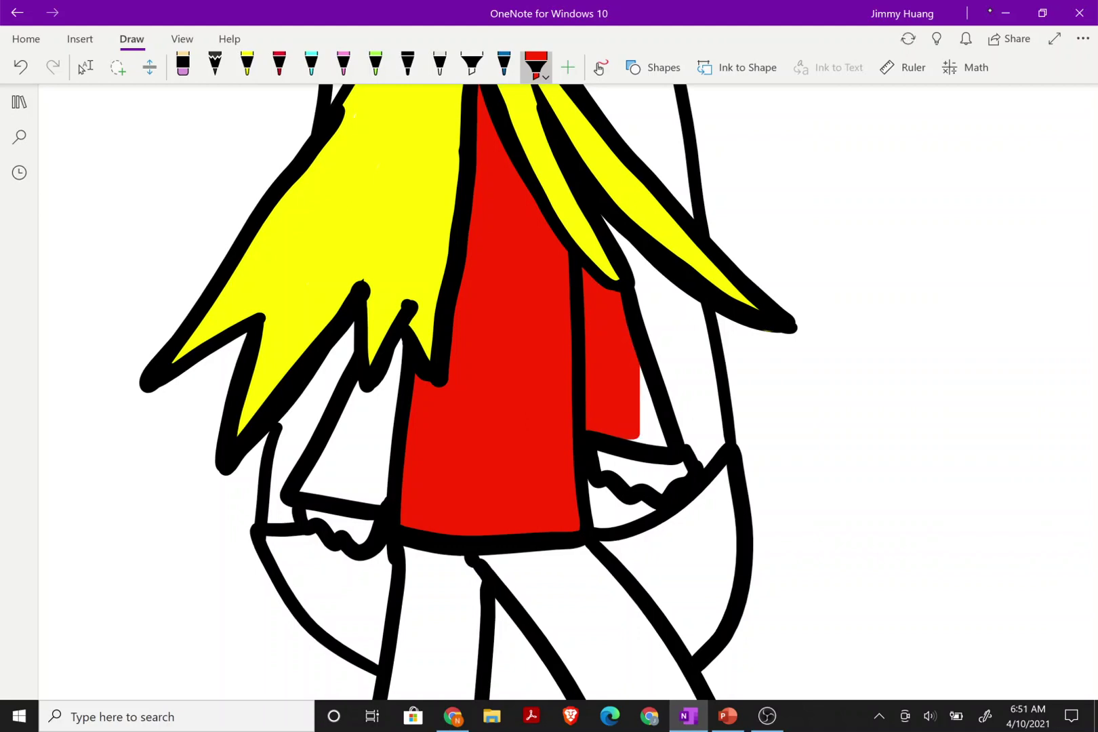
Set the red highlighter to its thinnest stroke and fill the remaining outer edge of the right sleeve
click(535, 67)
click(560, 135)
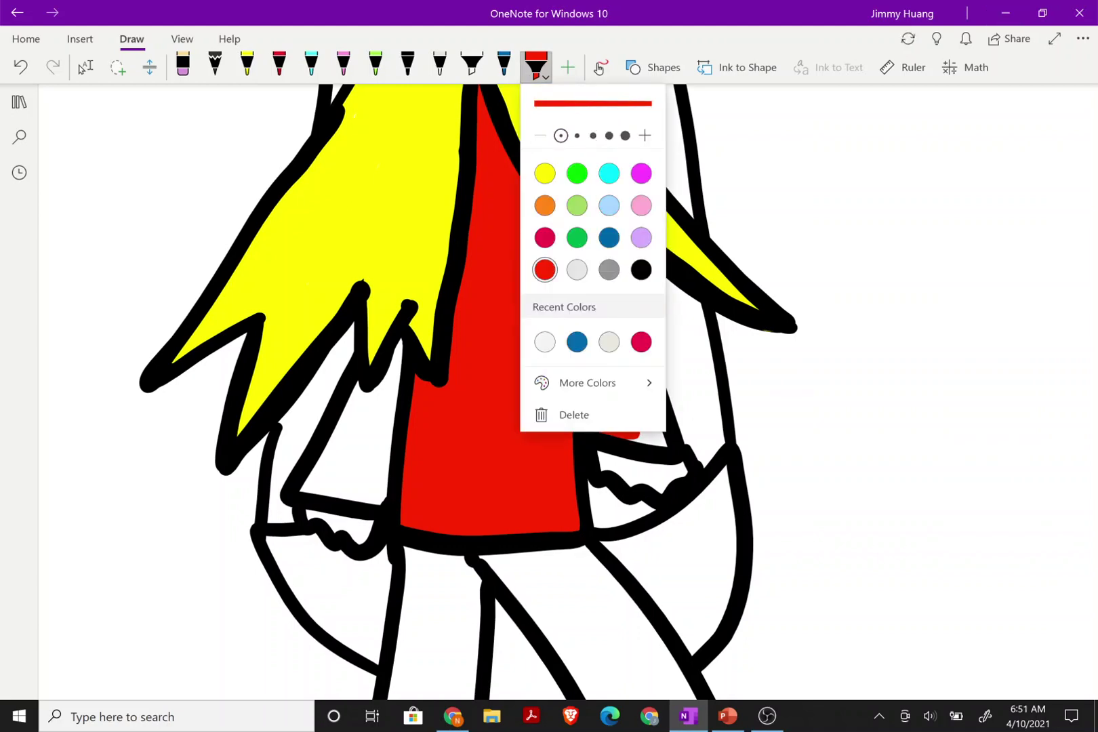
click(637, 437)
mouse_move(641, 411)
mouse_down()
mouse_move(641, 436)
mouse_move(660, 444)
mouse_move(641, 371)
mouse_up()
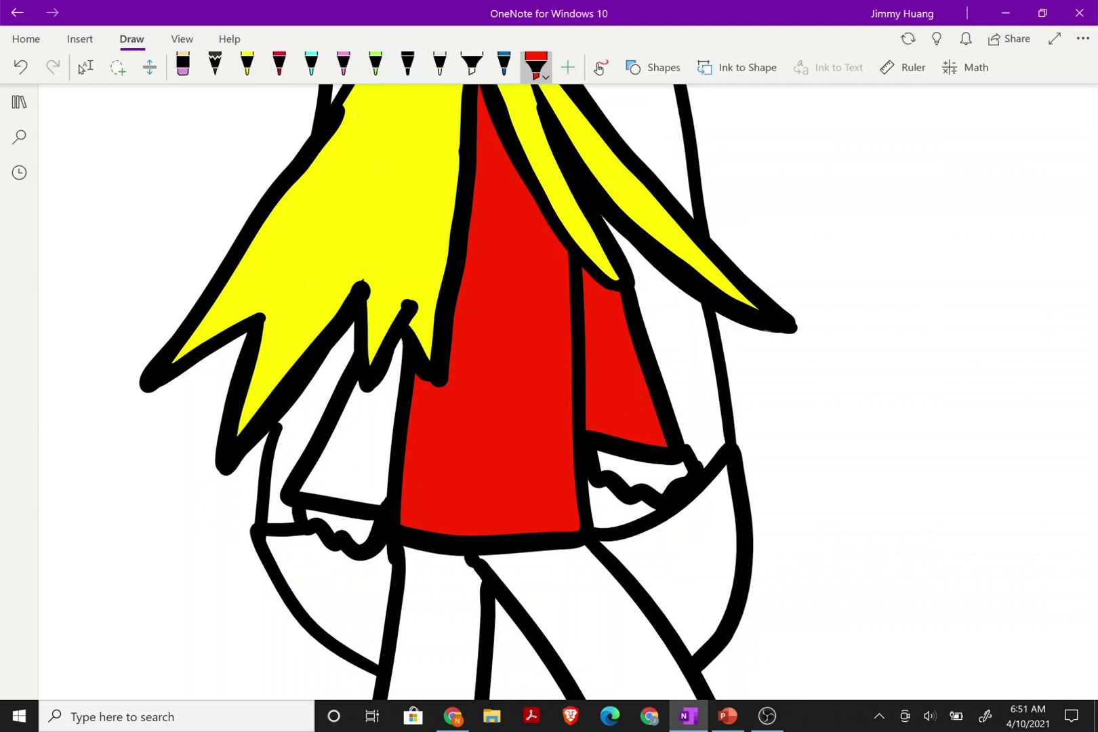
Fill the left sleeve between the cape and the cuff with red
mouse_move(301, 485)
mouse_down()
mouse_move(377, 466)
mouse_move(333, 499)
mouse_move(389, 444)
mouse_move(366, 413)
mouse_move(394, 349)
mouse_move(393, 444)
mouse_move(373, 430)
mouse_up()
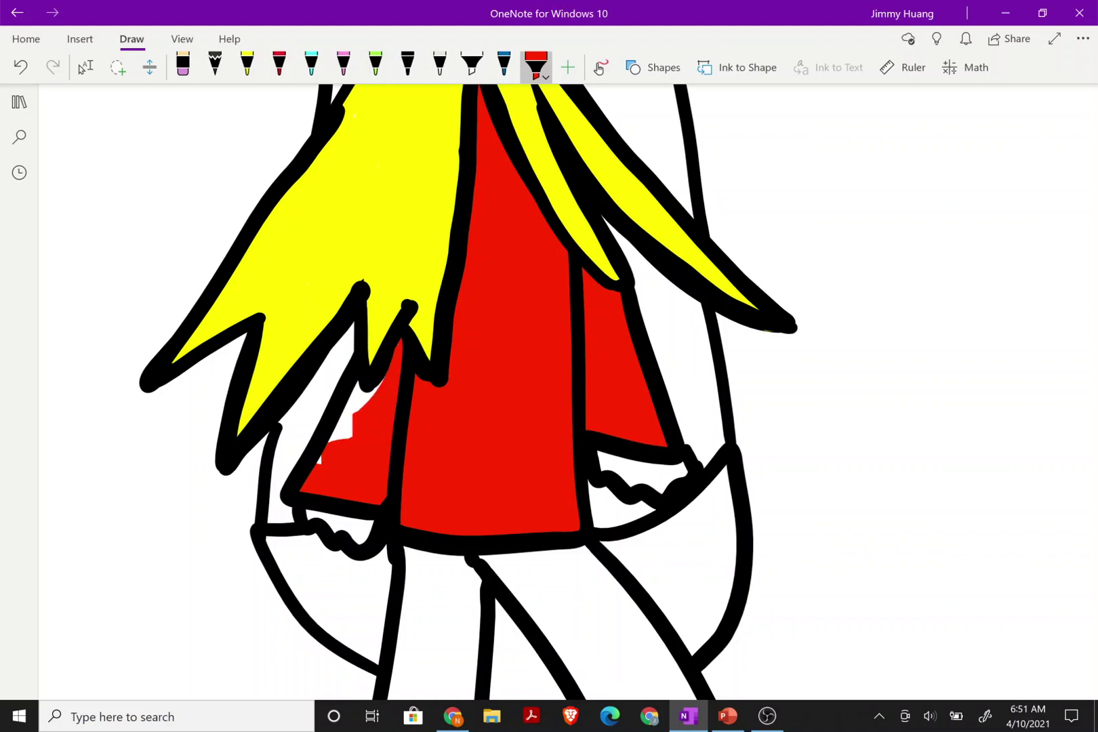
mouse_move(360, 384)
mouse_down()
mouse_move(352, 421)
mouse_move(332, 441)
mouse_up()
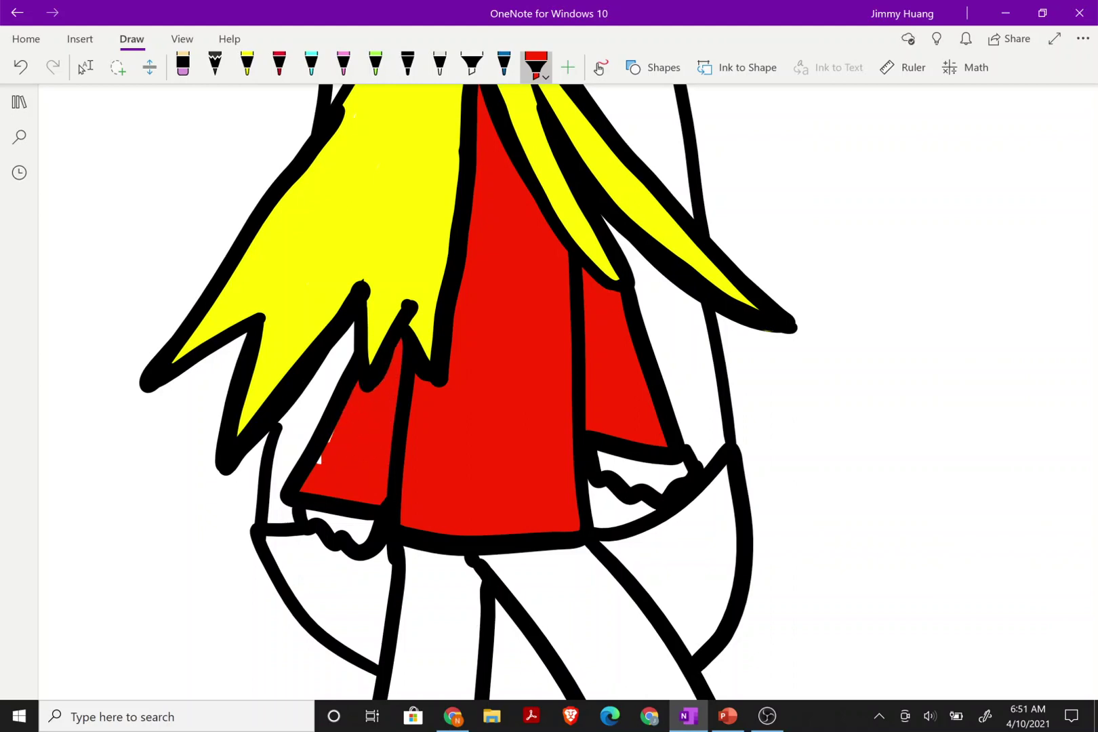
scroll(199, 298, down, 5)
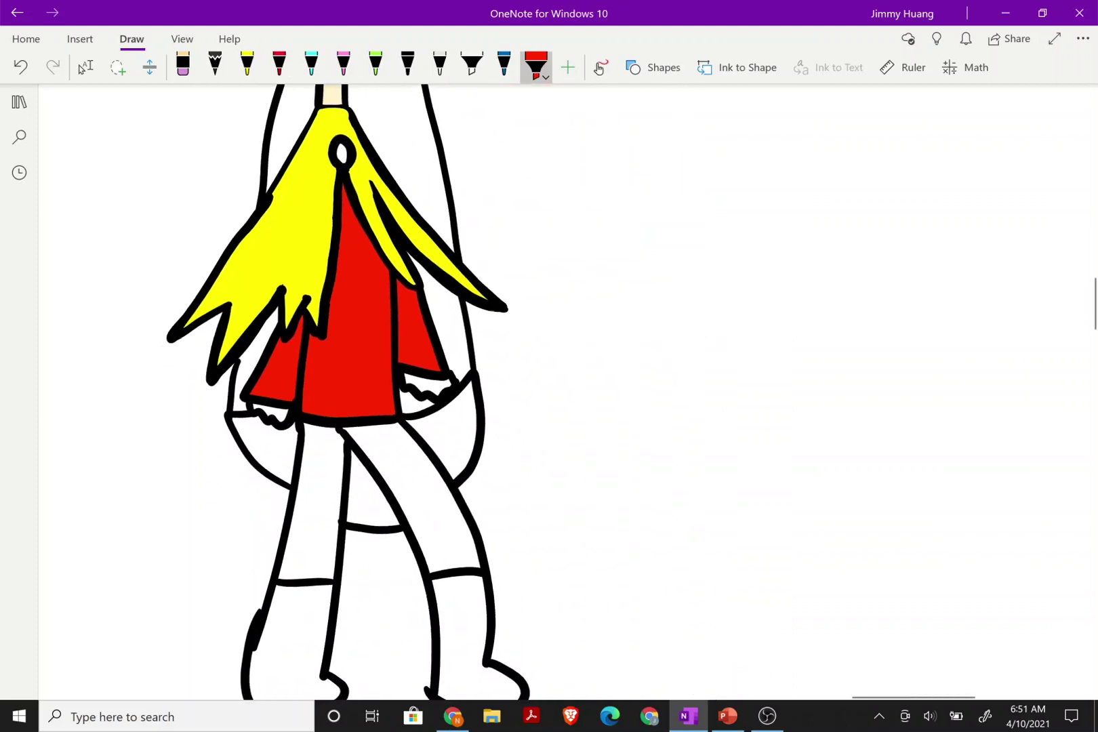
scroll(162, 224, up, 5)
scroll(178, 217, down, 2)
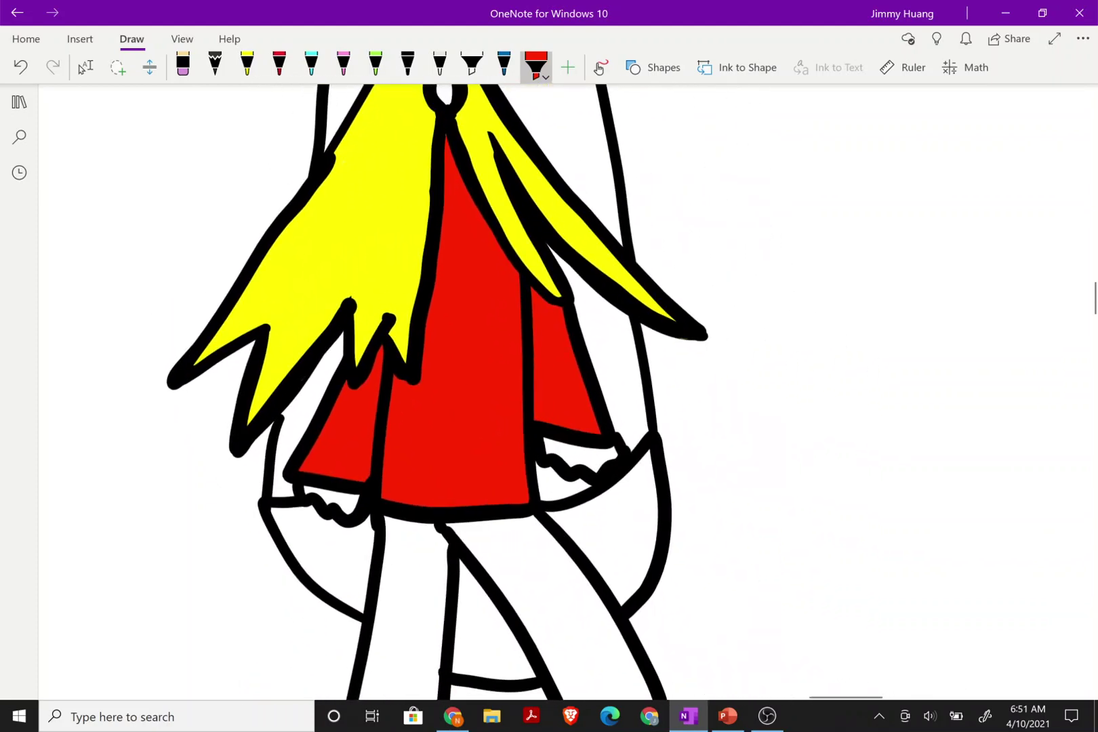
click(81, 68)
scroll(475, 380, up, 2)
scroll(475, 380, down, 4)
scroll(298, 434, up, 1)
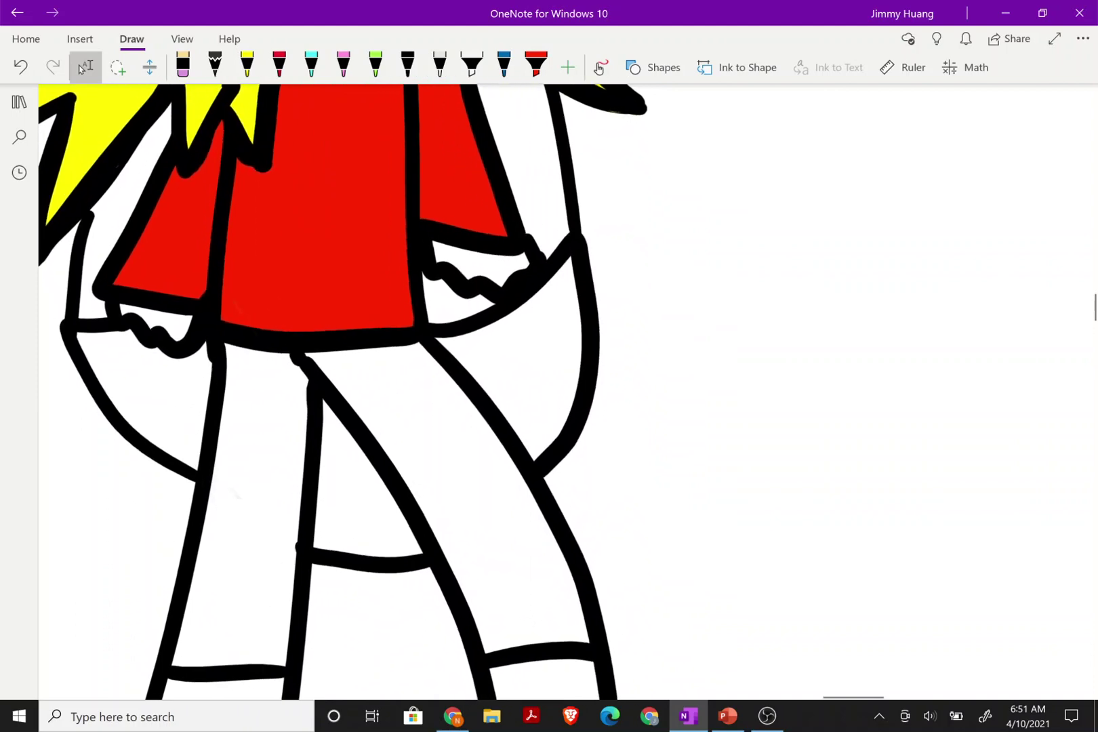
Open the Comic charters page to look up the reference colours for the character's trousers and boots
scroll(298, 434, down, 1)
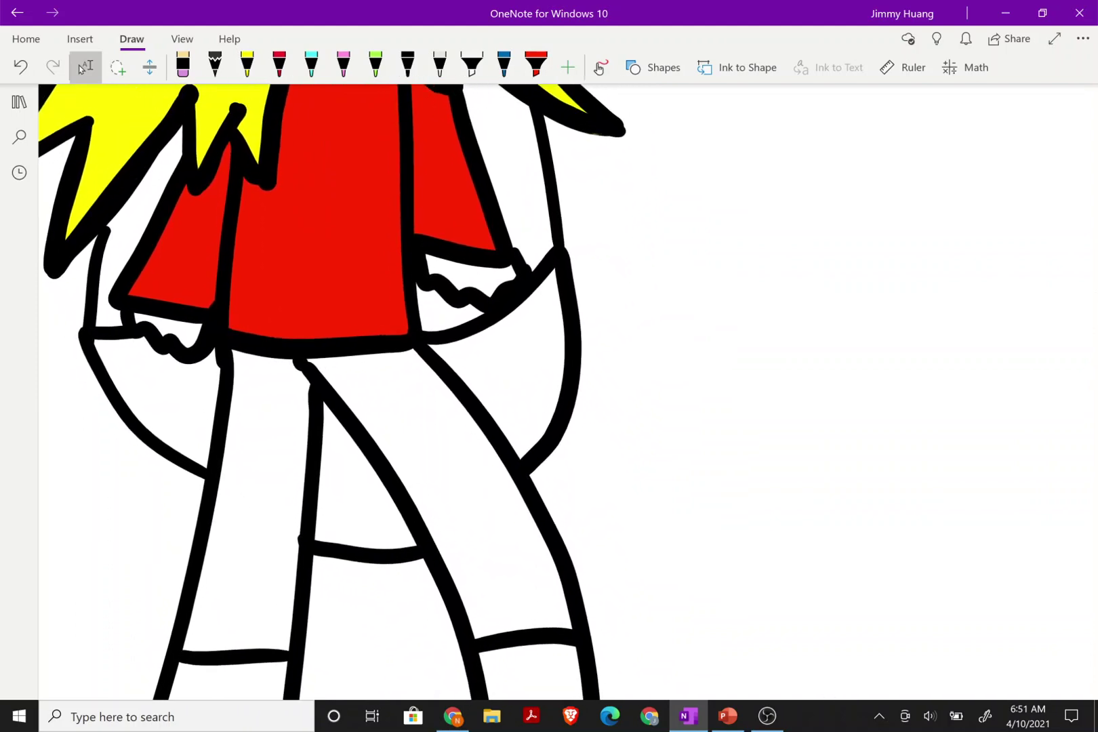
scroll(393, 394, down, 4)
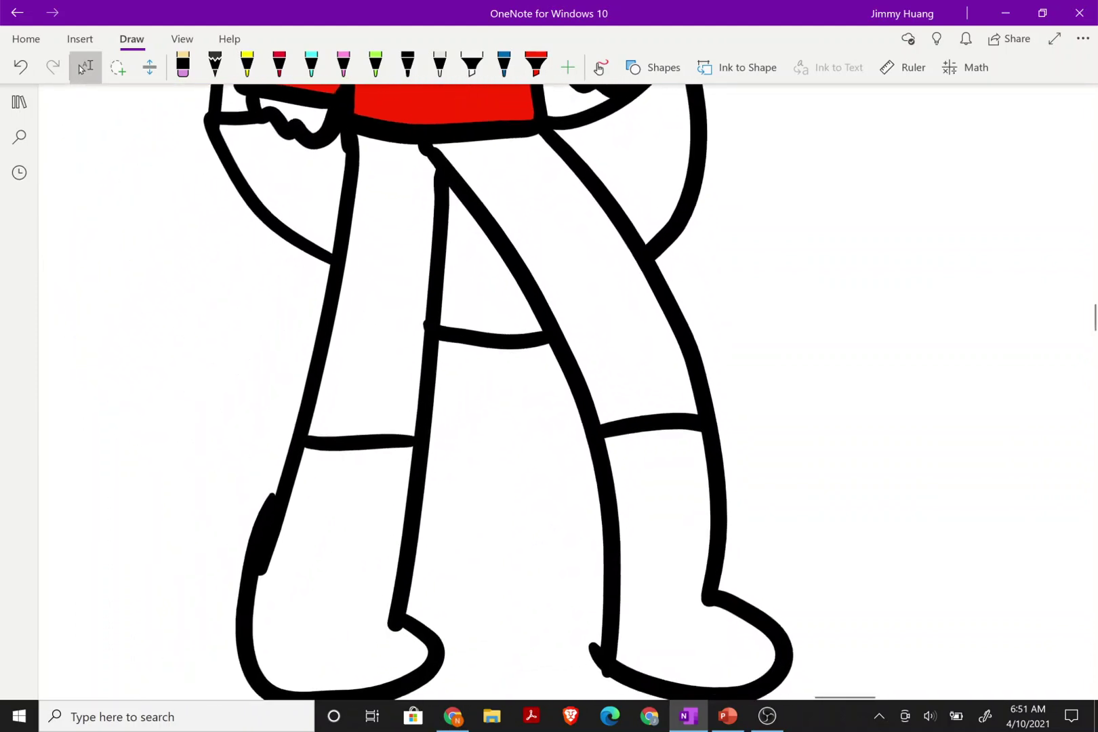
click(535, 66)
click(19, 102)
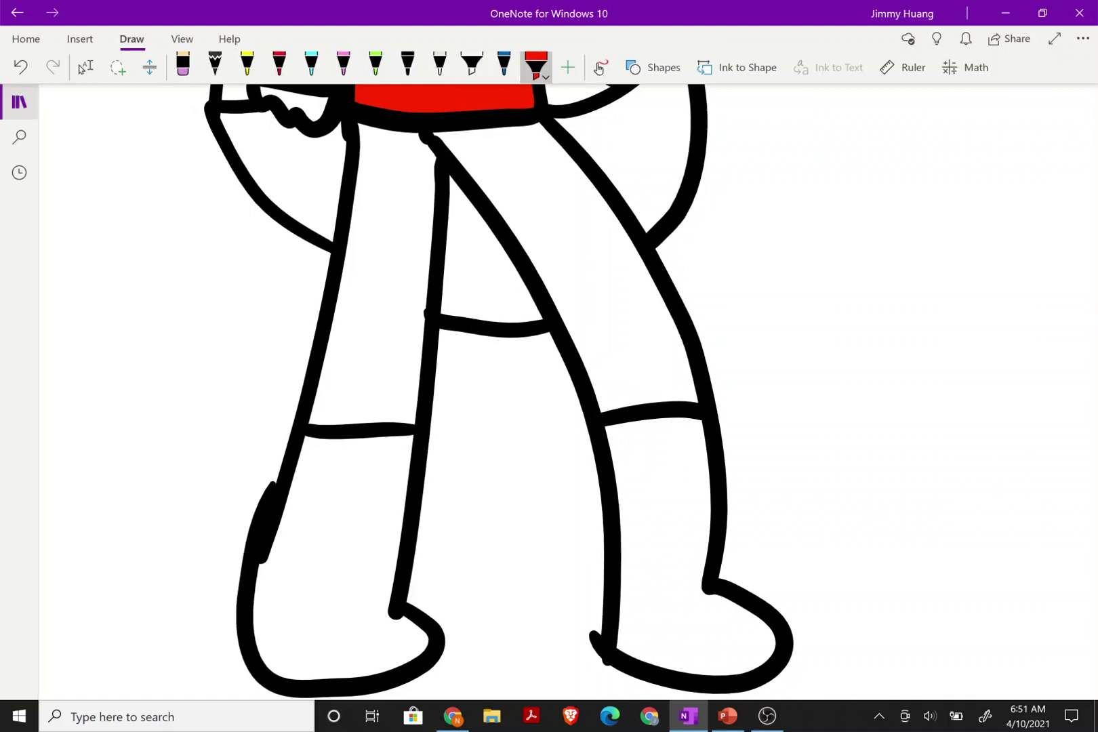
click(19, 101)
click(86, 68)
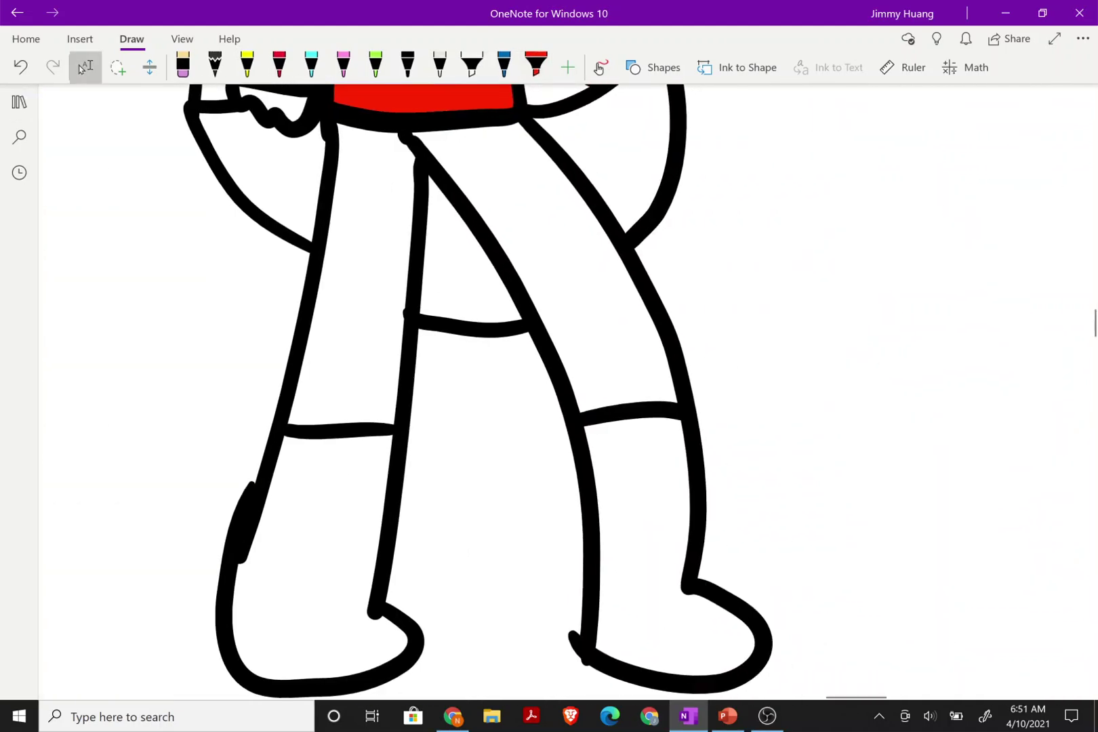
click(19, 101)
click(245, 133)
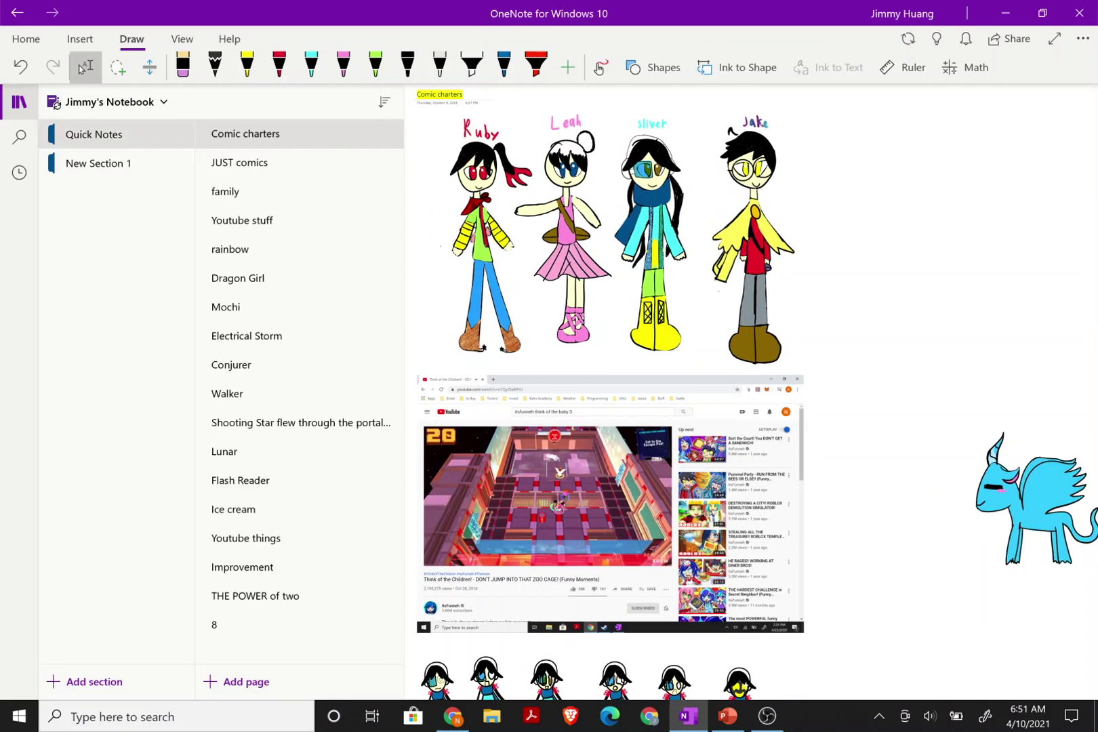
Return to the Youtube stuff page and locate the partly coloured character in the yellow cape and red tunic
click(239, 163)
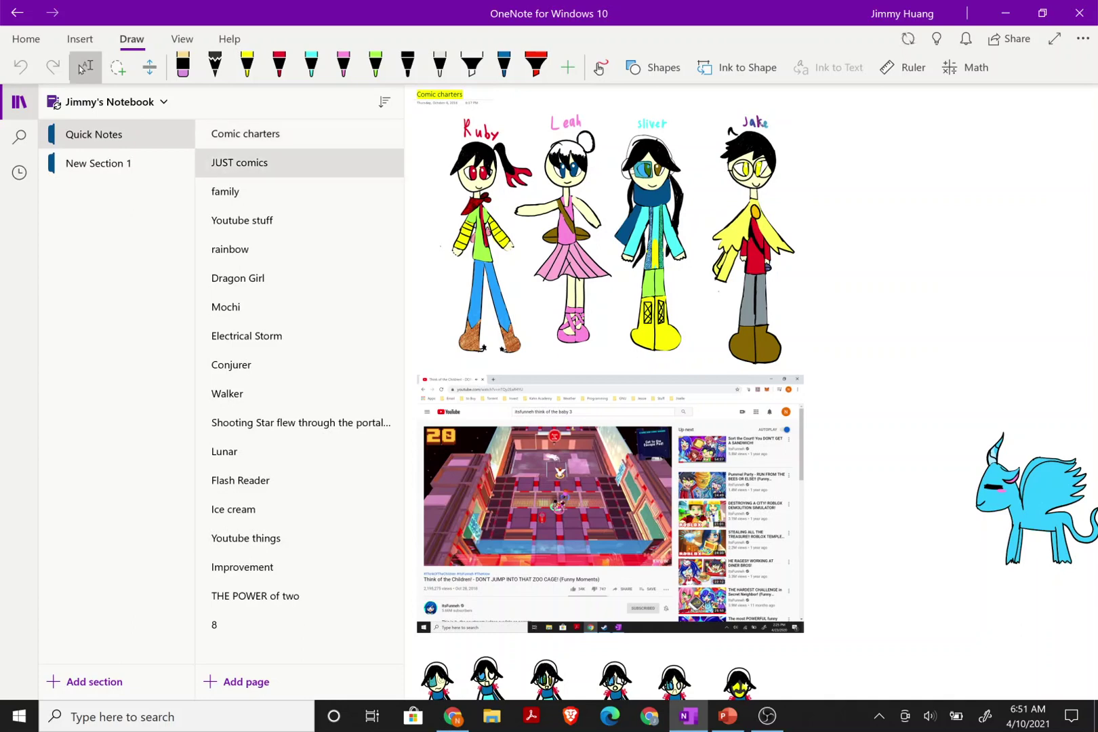
click(242, 220)
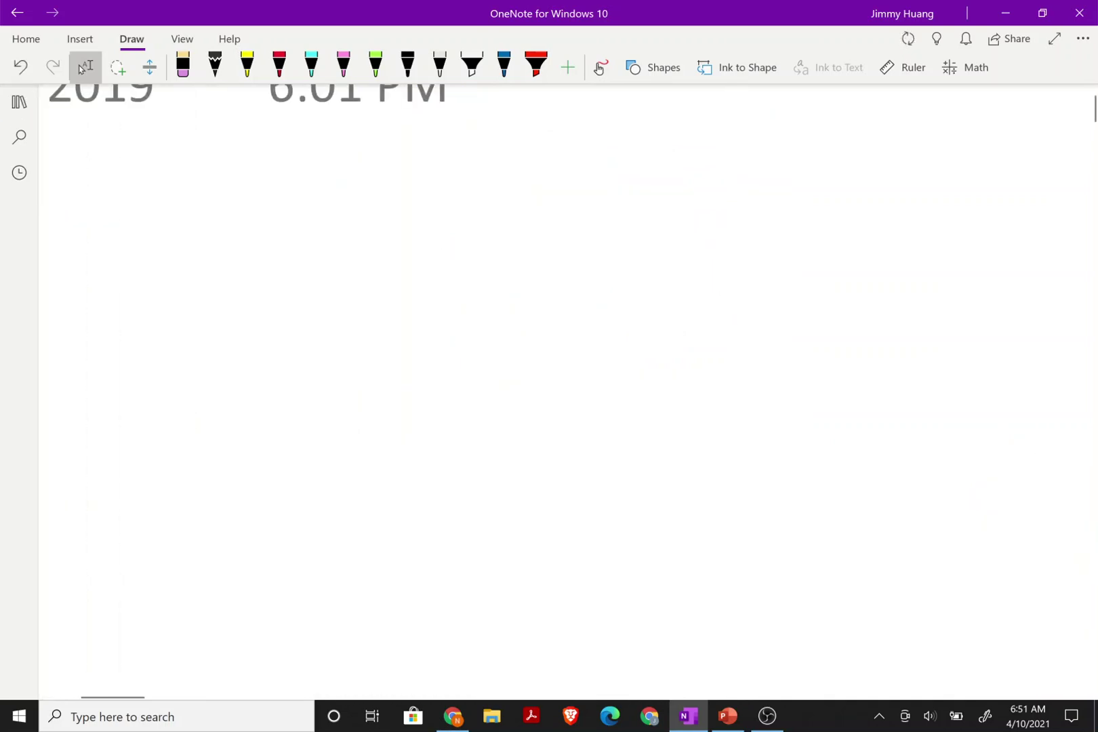
scroll(568, 392, right, 4)
scroll(568, 392, down, 5)
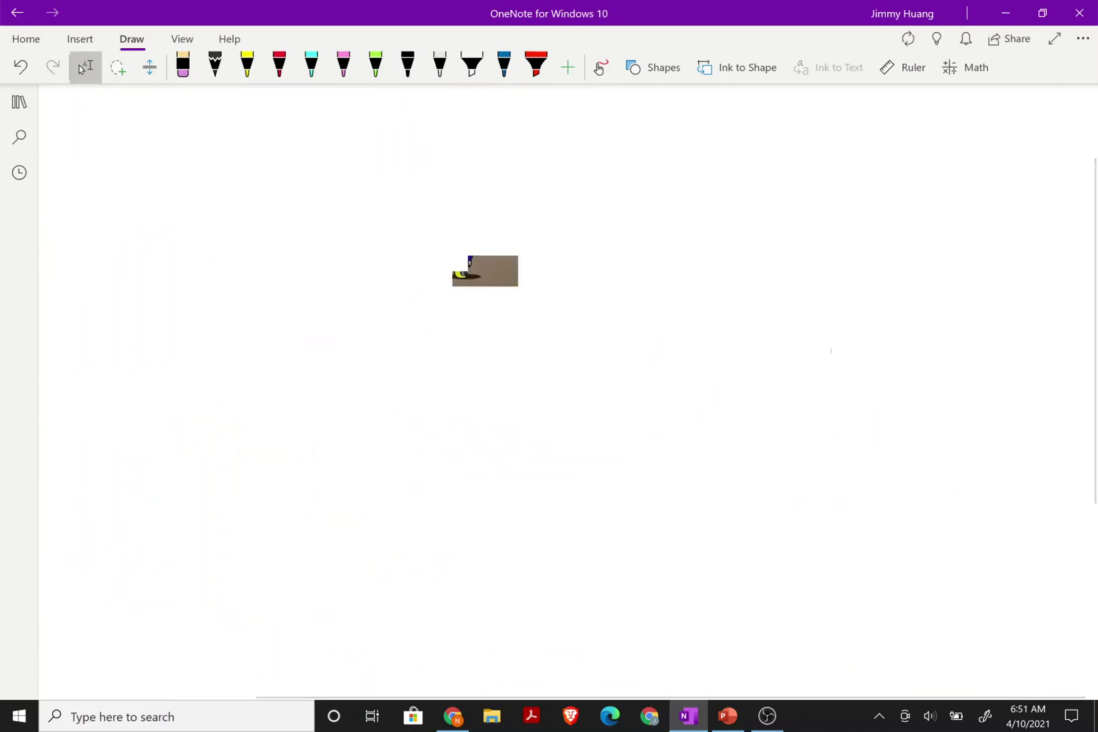
scroll(568, 392, right, 2)
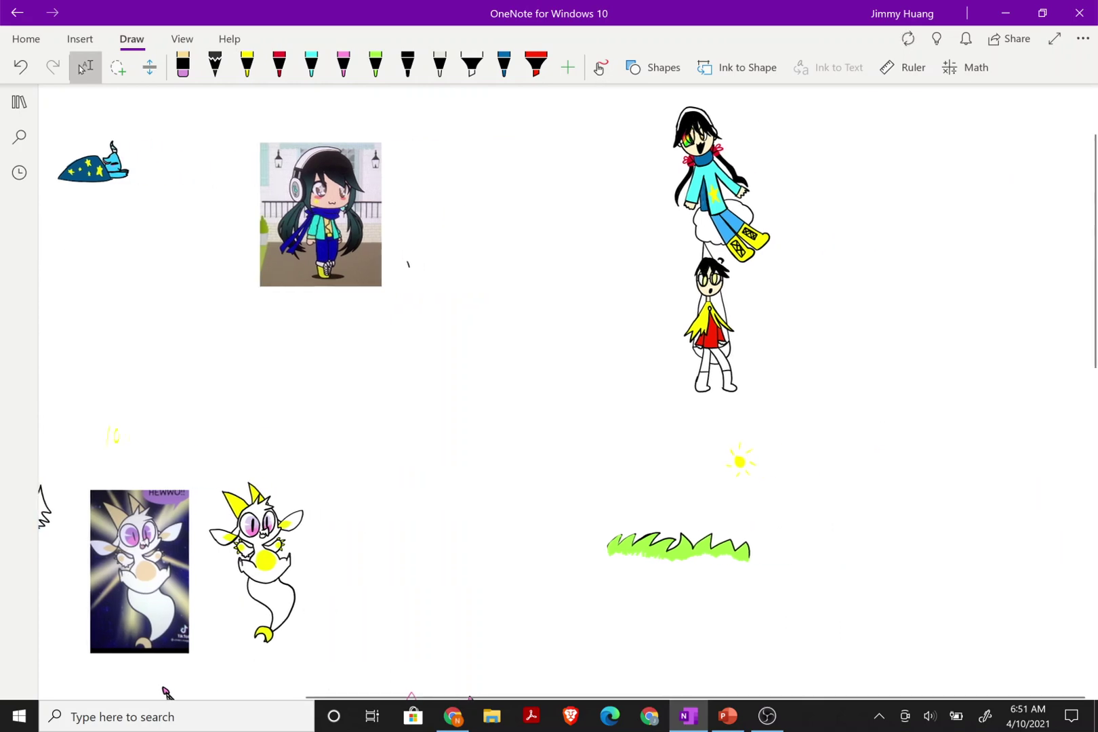
scroll(568, 391, left, 1)
scroll(568, 391, up, 4)
scroll(568, 391, right, 1)
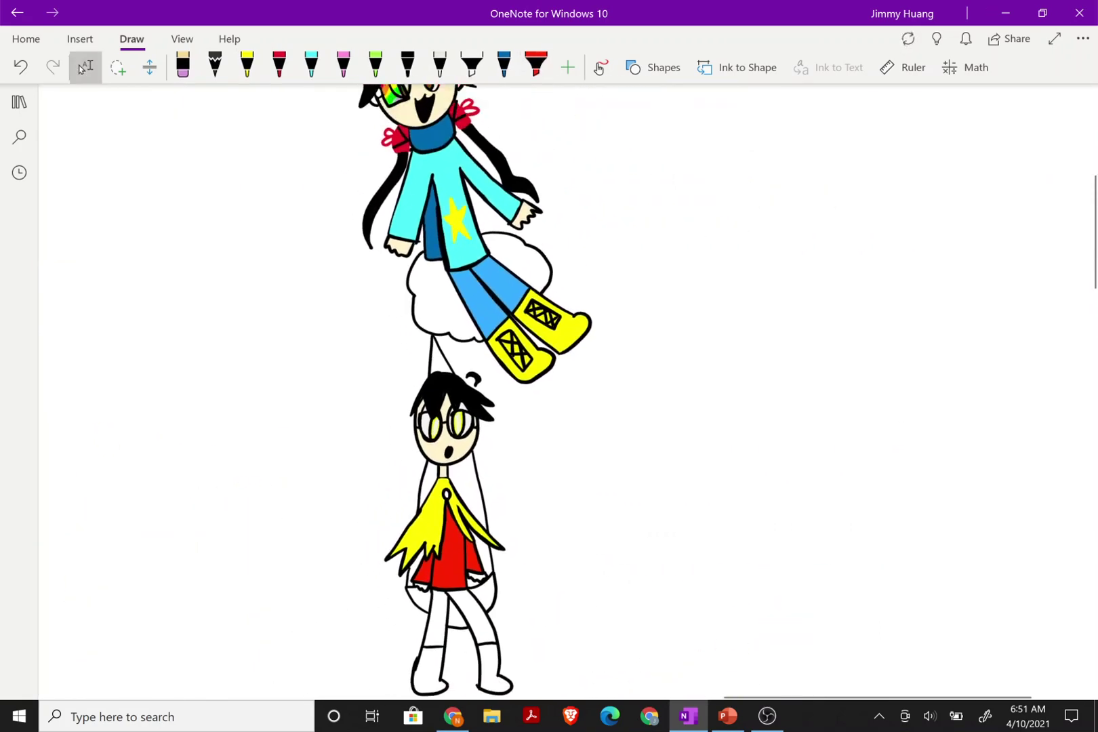